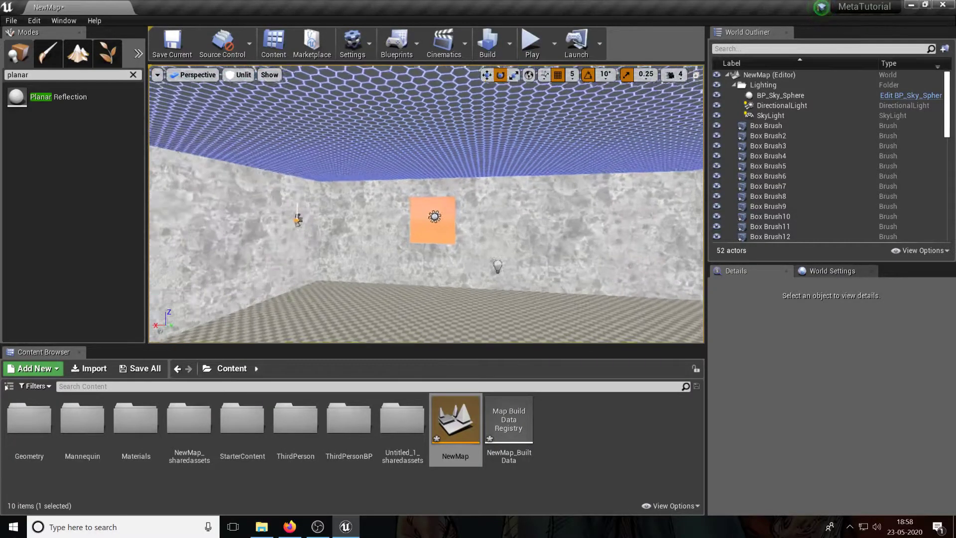
# Play-test the level, run the character around the room to examine the lighting and floor reflections, and stop the play session
pyautogui.moveTo(495, 91); pyautogui.dragTo(496, 93, button='right')
pyautogui.click(529, 47)
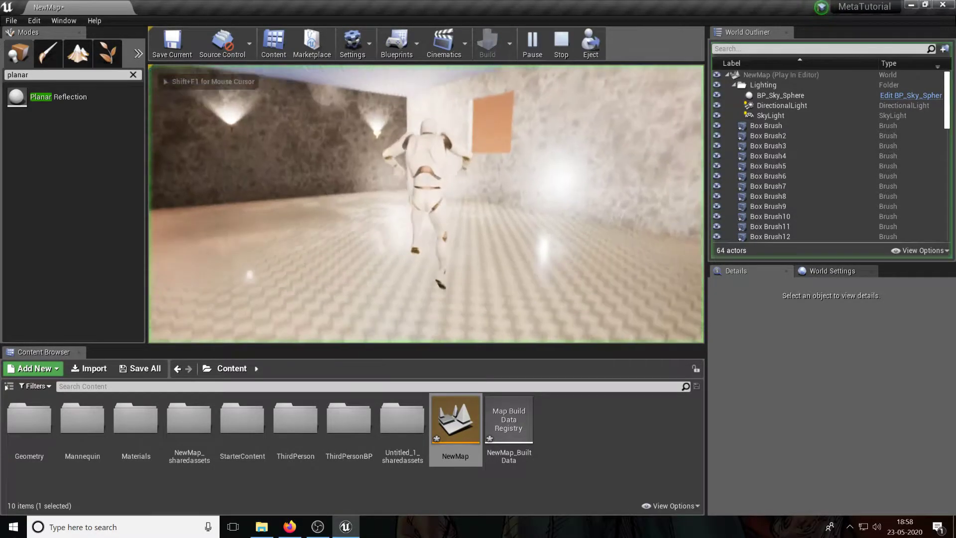
pyautogui.press('w')
pyautogui.press('w')
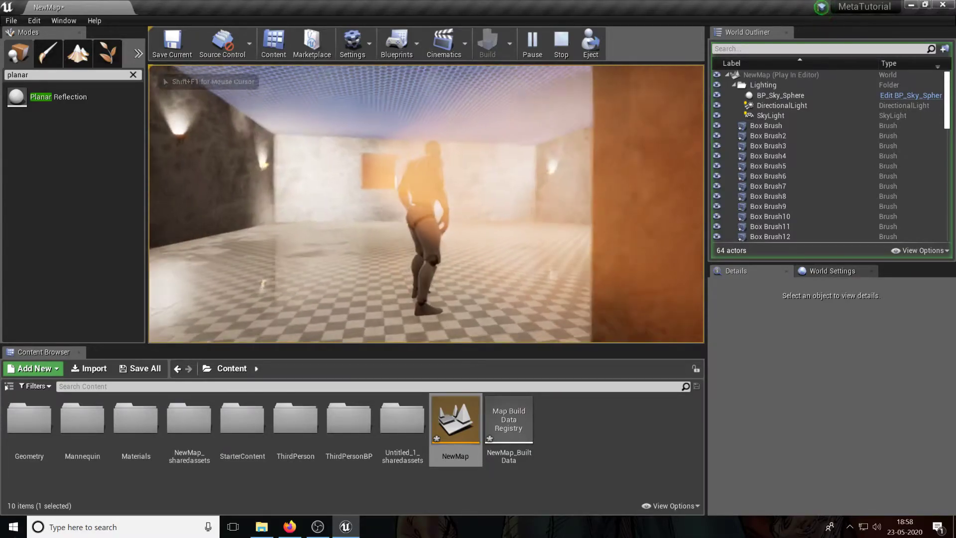
pyautogui.press('w')
pyautogui.press('w')
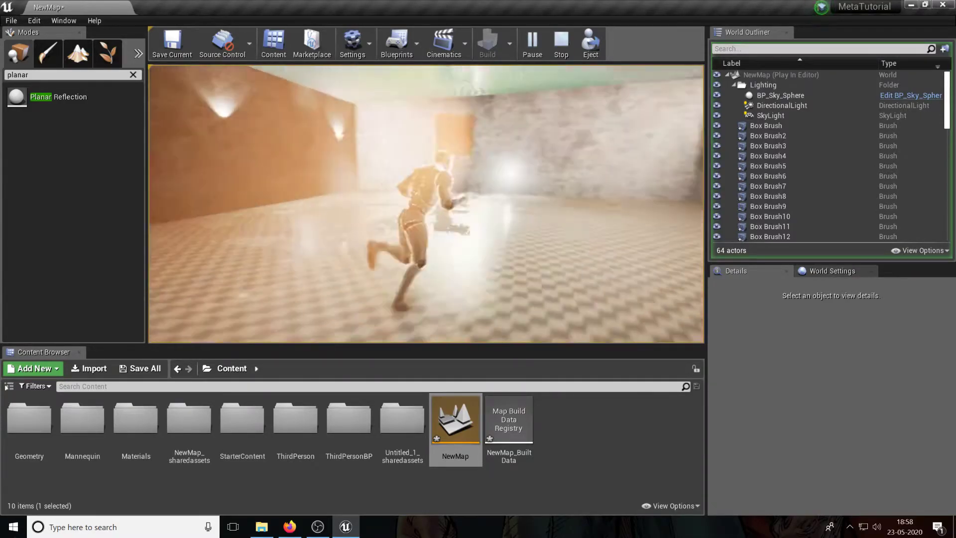
pyautogui.press('w')
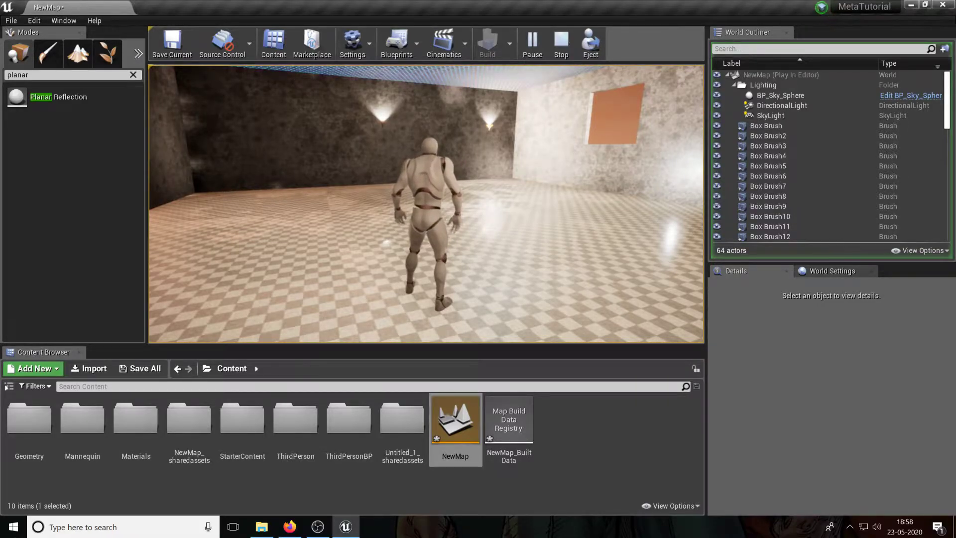
pyautogui.press('w')
pyautogui.hotkey('shift', 'F1')
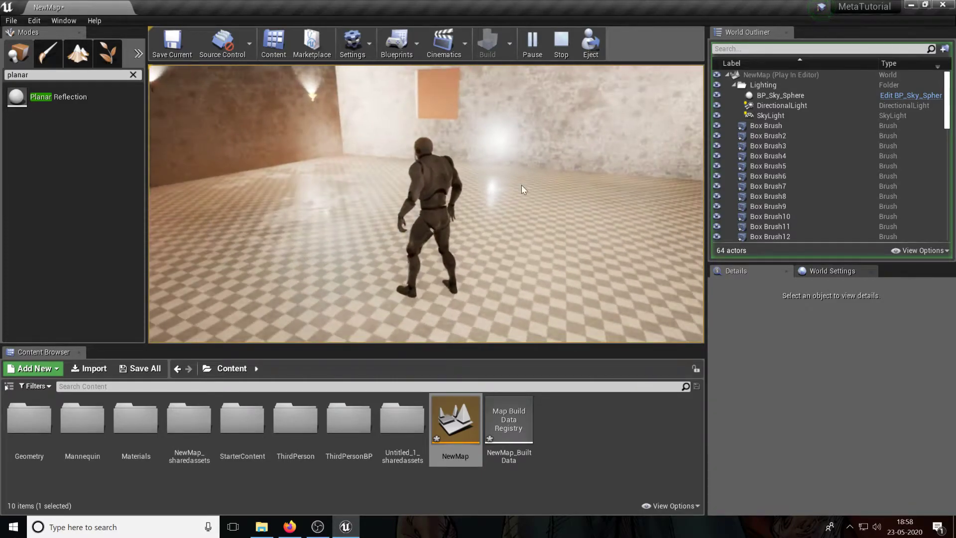
pyautogui.press('Escape')
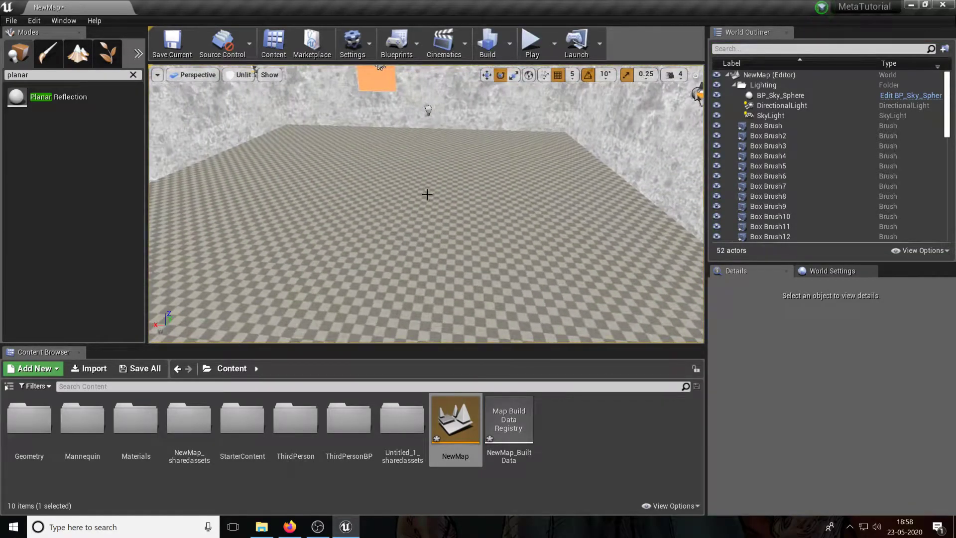
# Clear the class search and place a basic Cube on the room's checkered floor
pyautogui.moveTo(484, 272)
pyautogui.mouseDown(button='right')
pyautogui.moveTo(557, 264)
pyautogui.moveTo(513, 303)
pyautogui.moveTo(484, 271)
pyautogui.mouseUp(button='right')
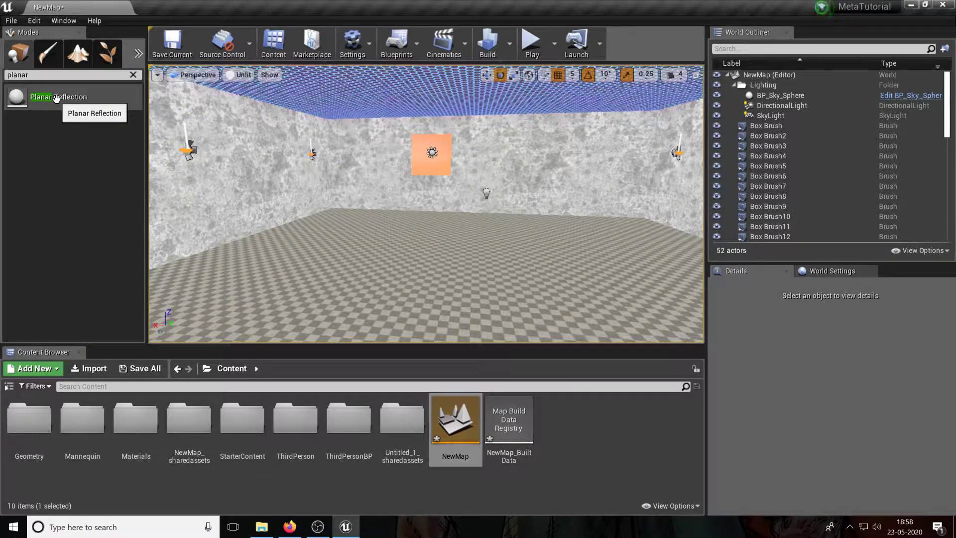
pyautogui.click(133, 75)
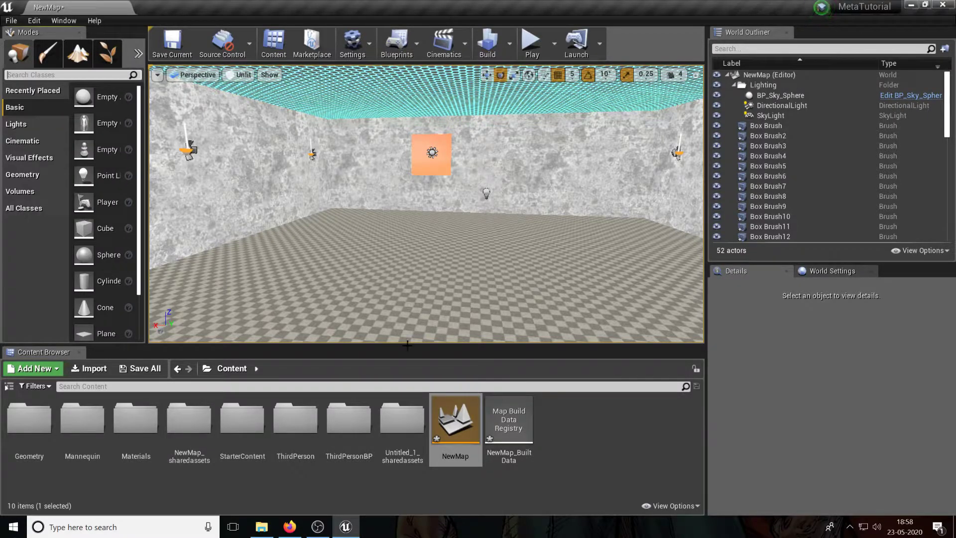
pyautogui.moveTo(106, 333); pyautogui.dragTo(304, 258)
pyautogui.moveTo(373, 259); pyautogui.dragTo(329, 268, button='right')
pyautogui.press('w')
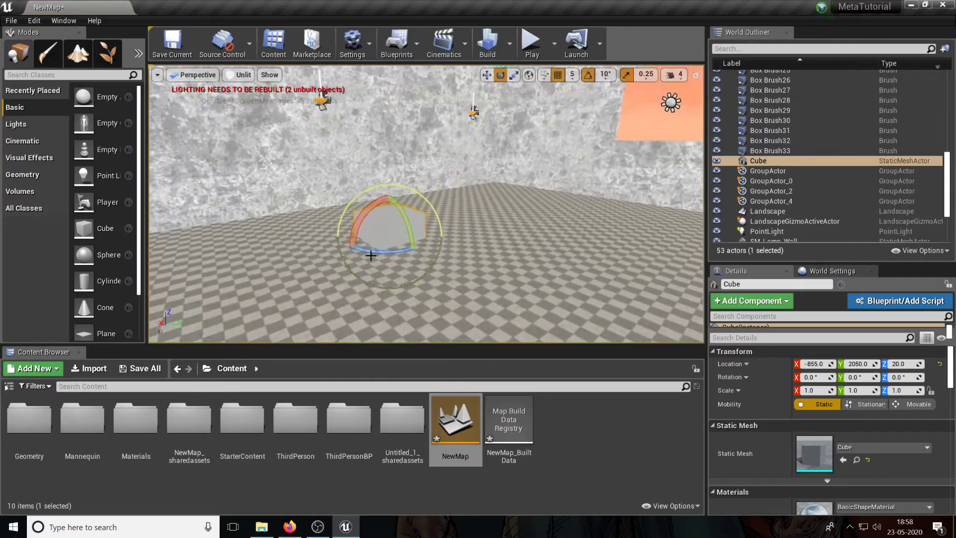
# Raise the cube above the floor and snap it down so it rests on the floor surface
pyautogui.press('w')
pyautogui.moveTo(388, 210); pyautogui.dragTo(405, 138)
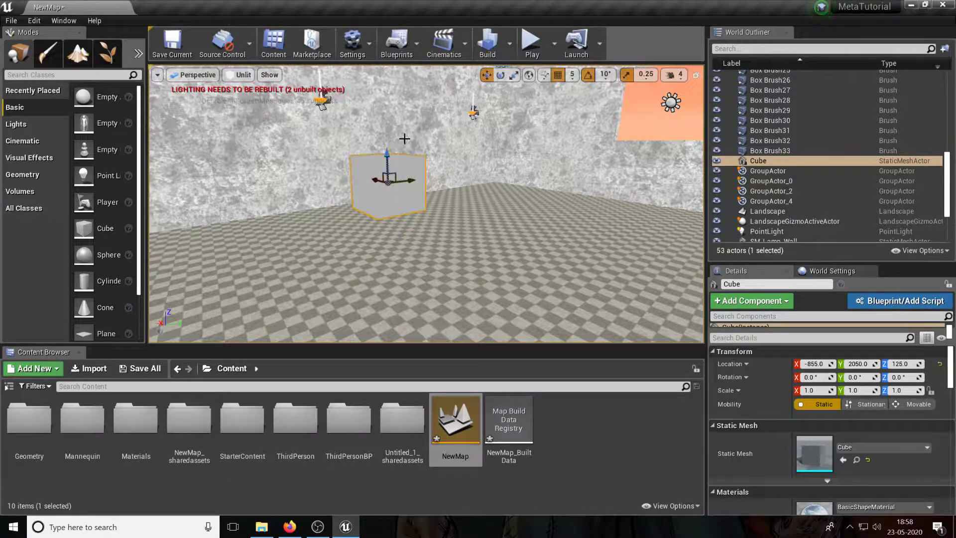
pyautogui.press('End')
# Scale the cube to 3.25 in Y, stretch it in height into a tall wall-like panel, and snap it to the floor
pyautogui.press('e')
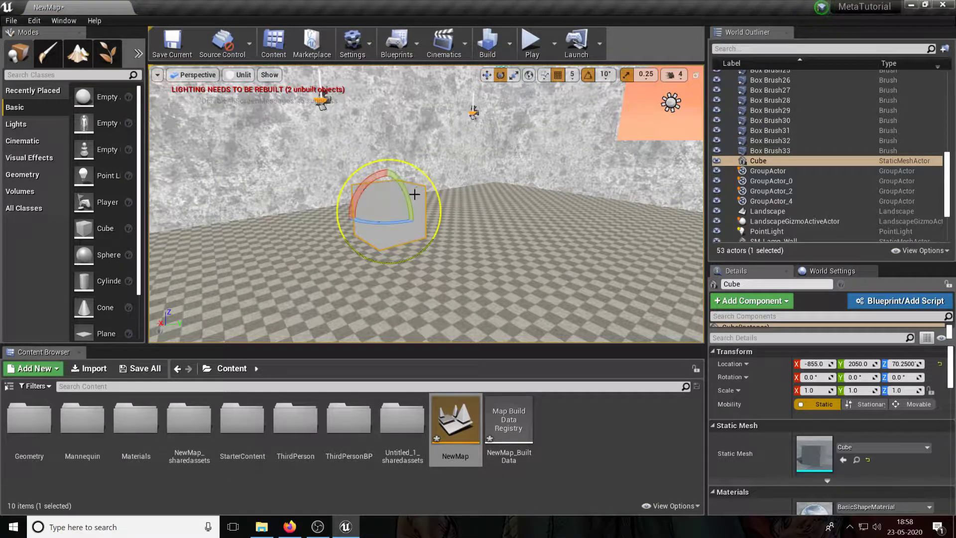
pyautogui.press('r')
pyautogui.moveTo(407, 209); pyautogui.dragTo(438, 207)
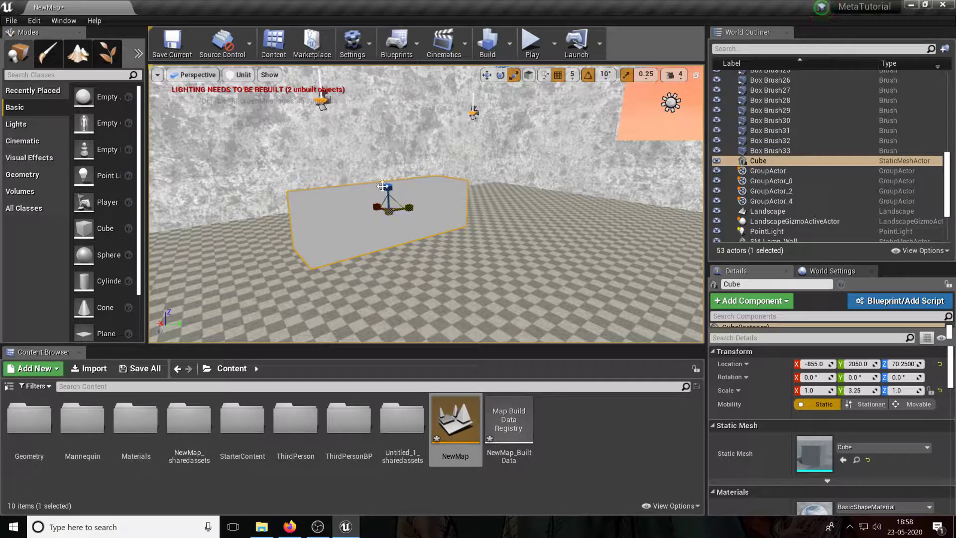
pyautogui.moveTo(382, 186); pyautogui.dragTo(382, 134)
pyautogui.moveTo(387, 189); pyautogui.dragTo(391, 102)
pyautogui.press('End')
# Open the cube's BasicShapeMaterial and delete its Color, Metallic and Roughness parameter nodes
pyautogui.moveTo(427, 167)
pyautogui.mouseDown(button='right')
pyautogui.moveTo(390, 135)
pyautogui.moveTo(433, 139)
pyautogui.moveTo(443, 154)
pyautogui.moveTo(413, 161)
pyautogui.mouseUp(button='right')
pyautogui.moveTo(558, 177); pyautogui.dragTo(542, 178, button='right')
pyautogui.scroll(-2, 816, 448)
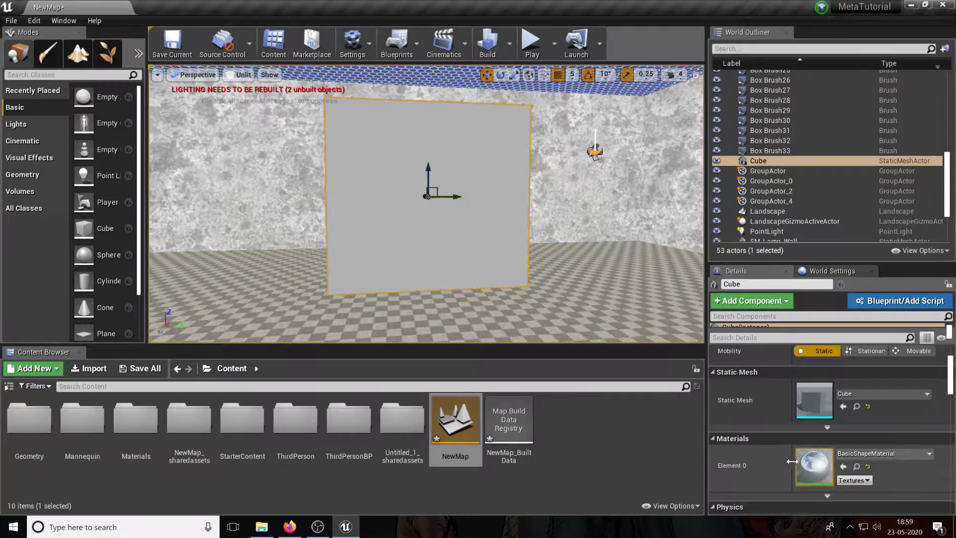
pyautogui.doubleClick(814, 463)
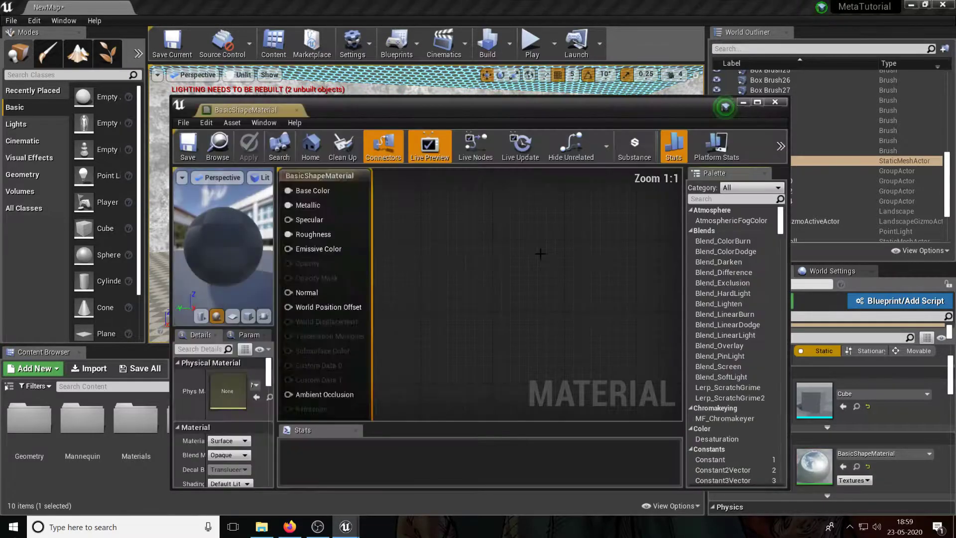
pyautogui.moveTo(427, 261); pyautogui.dragTo(474, 279, button='right')
pyautogui.moveTo(446, 372); pyautogui.dragTo(312, 177)
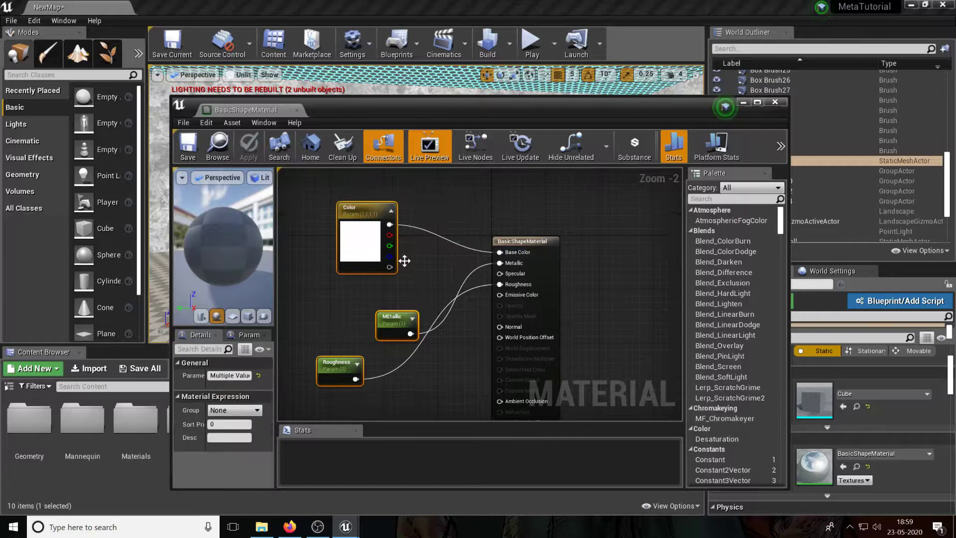
pyautogui.press('Delete')
# Add a Constant3Vector node to the material graph beside the BasicShapeMaterial node
pyautogui.moveTo(416, 276); pyautogui.dragTo(427, 251, button='right')
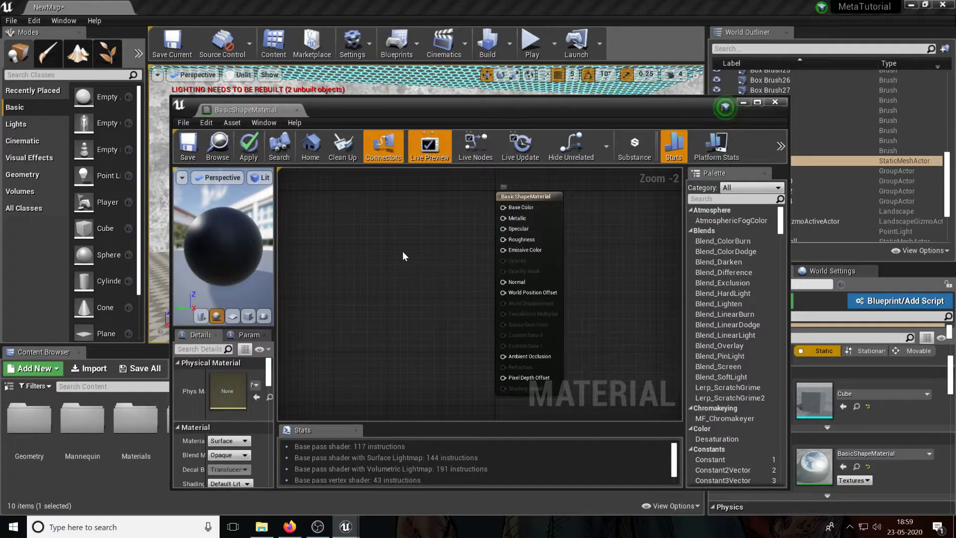
pyautogui.rightClick(378, 216)
pyautogui.write('3con')
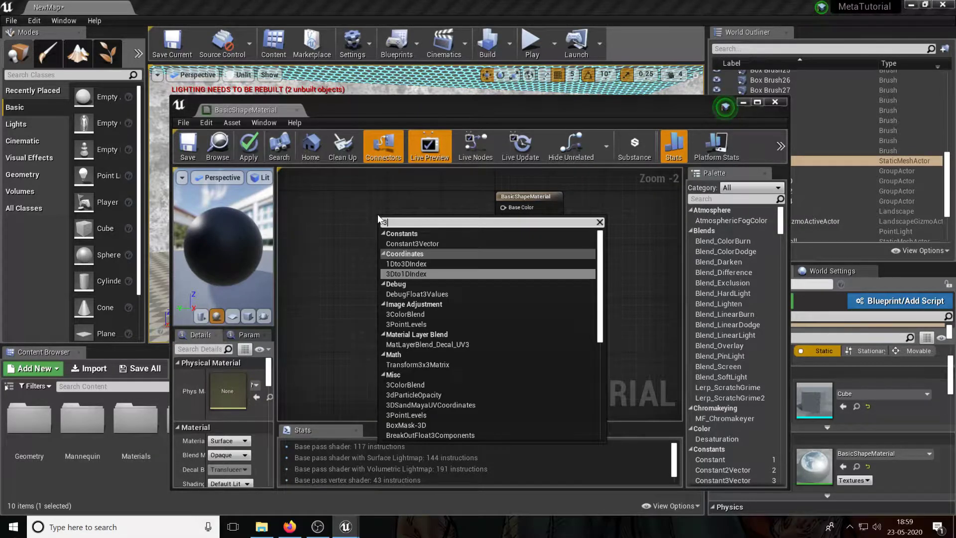
pyautogui.press('BackSpace')
pyautogui.press('BackSpace')
pyautogui.press('BackSpace')
pyautogui.press('BackSpace')
pyautogui.press('BackSpace')
pyautogui.press('BackSpace')
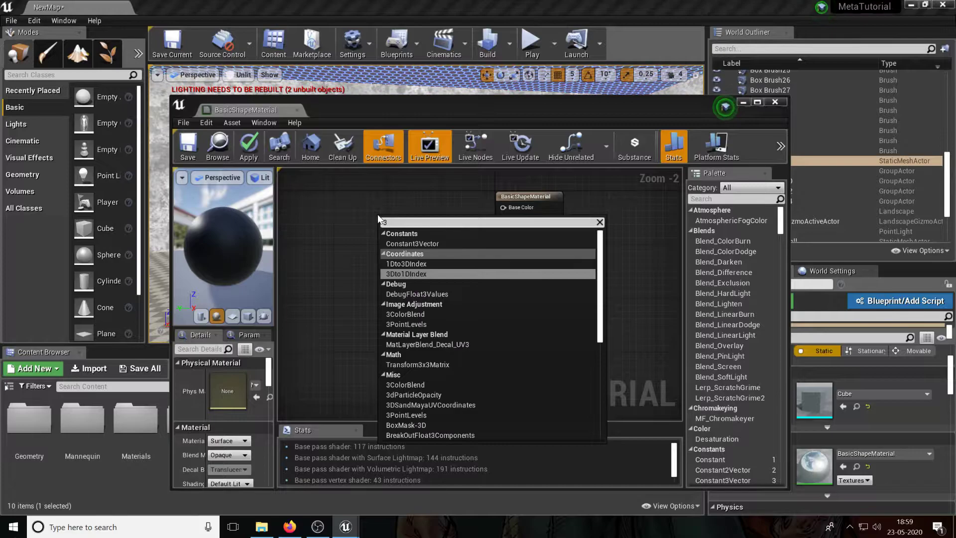
pyautogui.click(419, 243)
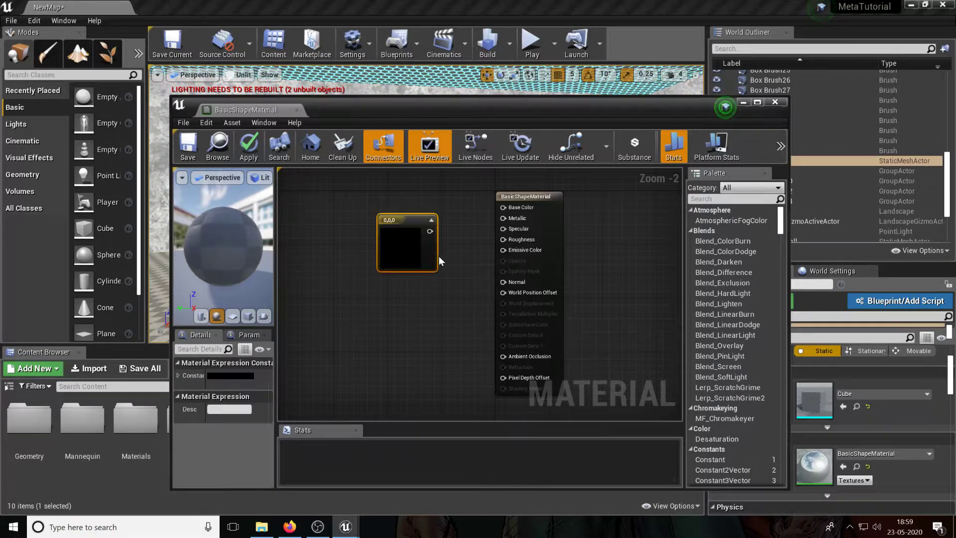
# Set the Constant3Vector color to near-white with value 0.982639 and connect it to Base Color
pyautogui.doubleClick(403, 232)
pyautogui.click(568, 256)
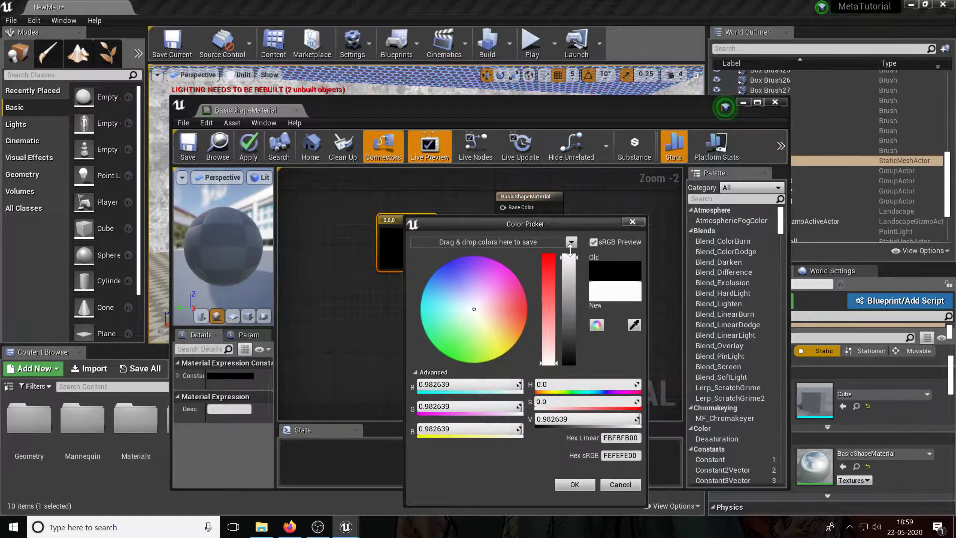
pyautogui.click(574, 484)
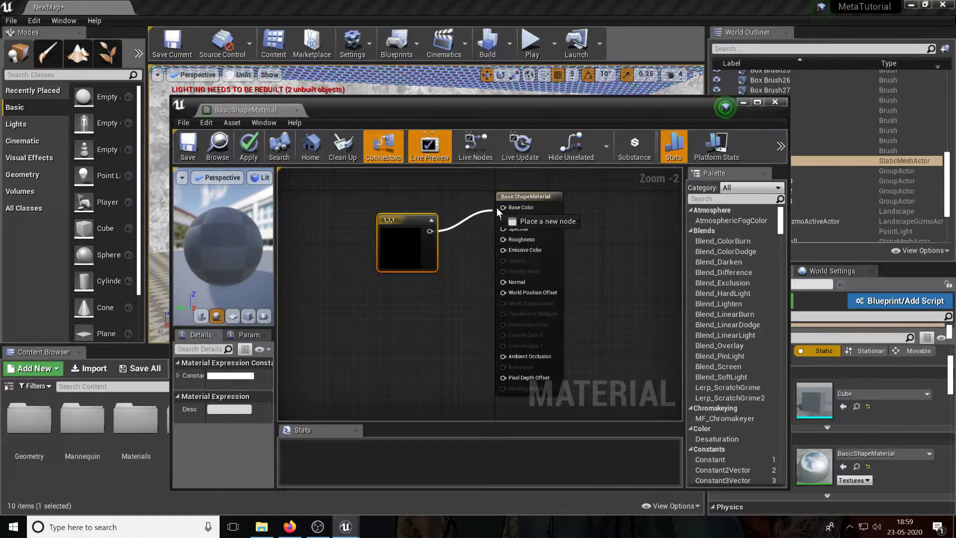
pyautogui.moveTo(497, 207); pyautogui.dragTo(501, 207)
pyautogui.moveTo(409, 215); pyautogui.dragTo(412, 205)
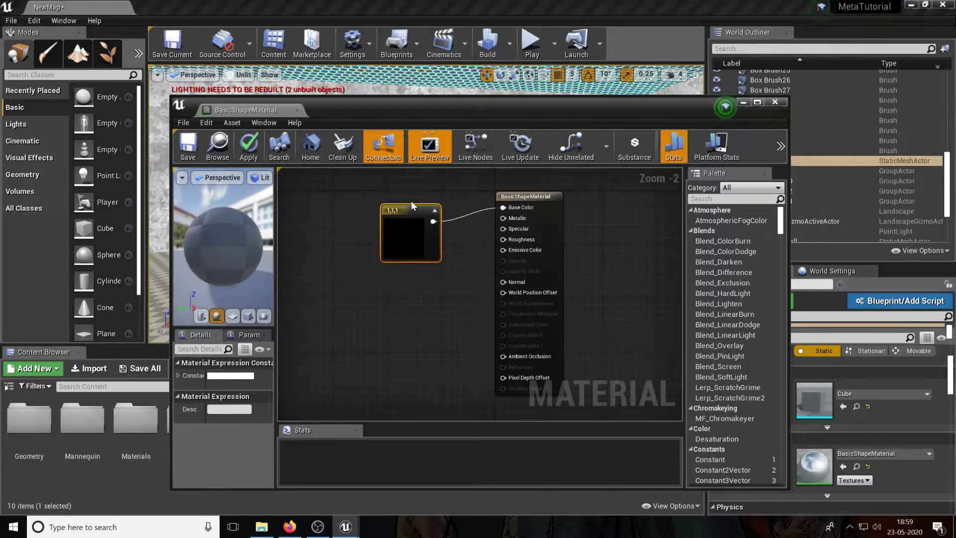
# Add a scalar parameter node named 1 below the color node
pyautogui.rightClick(431, 280)
pyautogui.write('scaa')
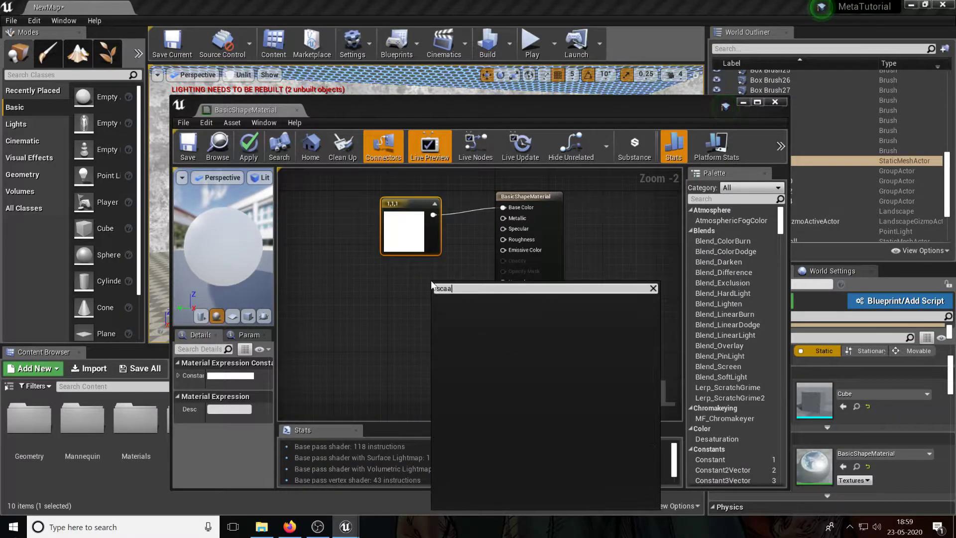
pyautogui.press('BackSpace')
pyautogui.write('lar')
pyautogui.press('Return')
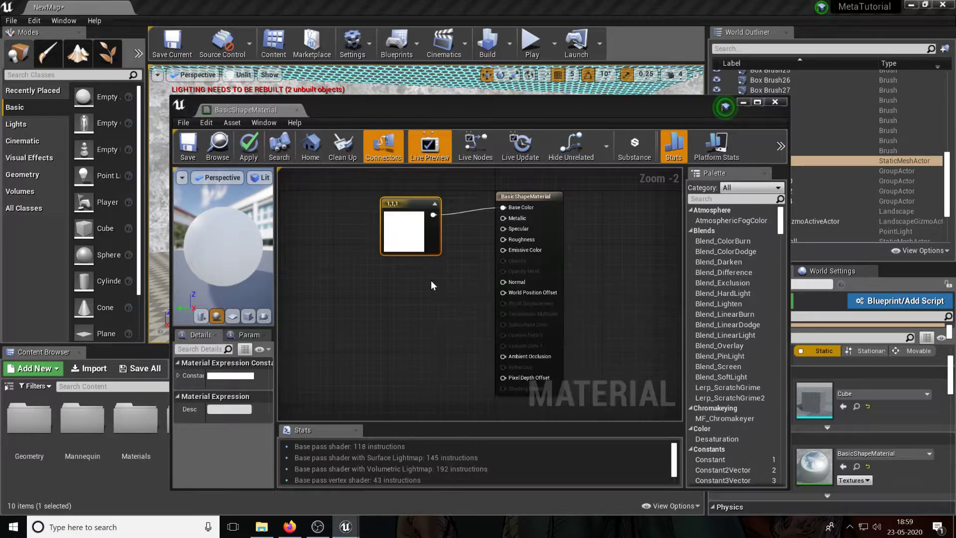
pyautogui.write('1')
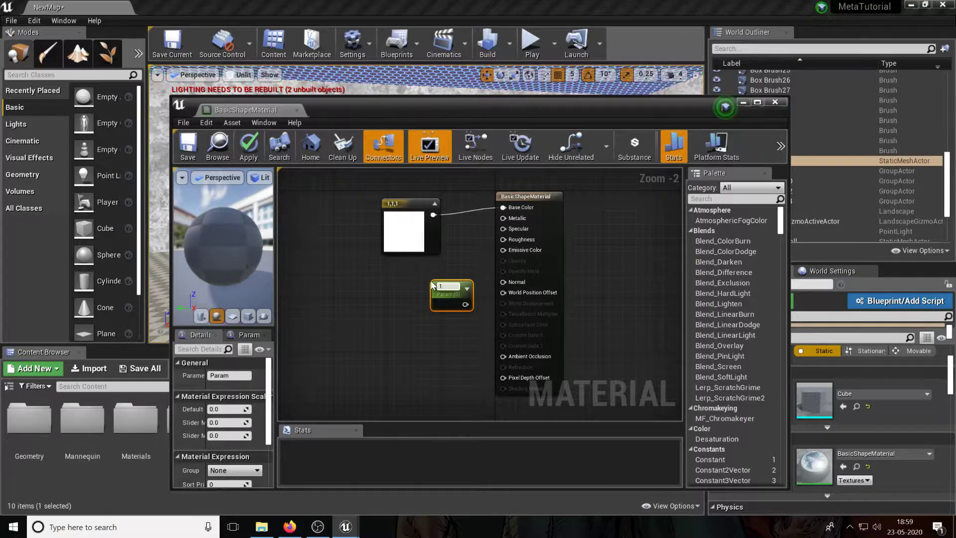
pyautogui.press('Return')
# Set the scalar parameter's default value to 1 and connect it to Metallic
pyautogui.click(227, 408)
pyautogui.write('1')
pyautogui.press('Return')
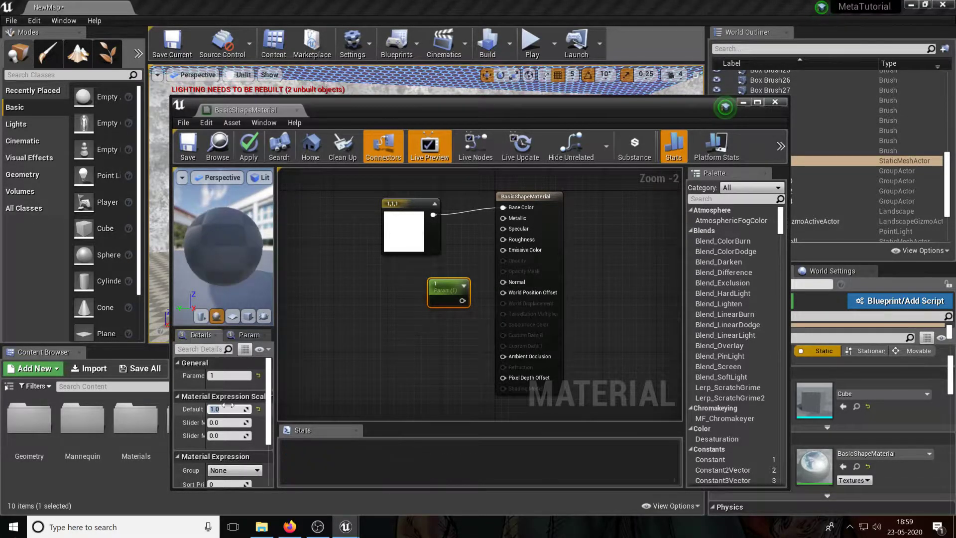
pyautogui.moveTo(462, 300); pyautogui.dragTo(502, 220)
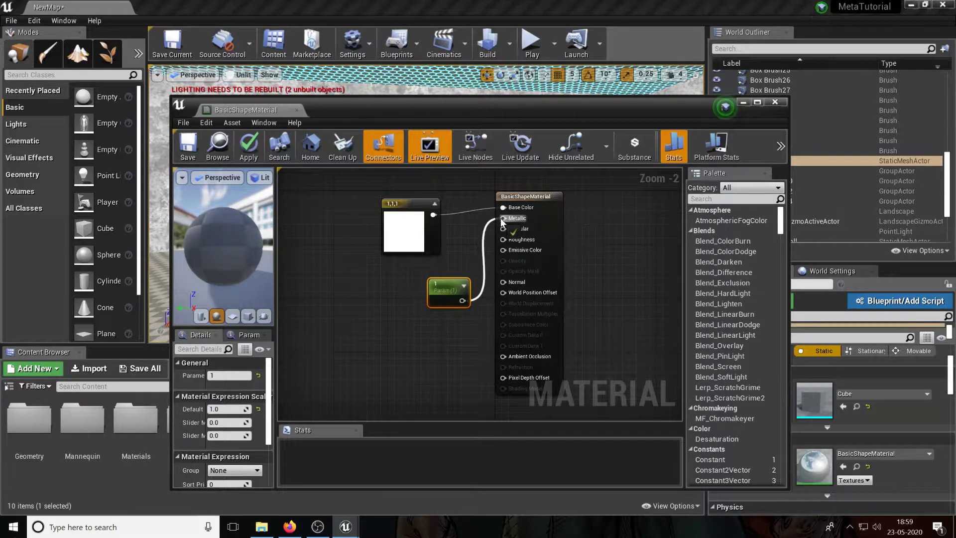
pyautogui.doubleClick(441, 284)
pyautogui.hotkey('ctrl', 'v')
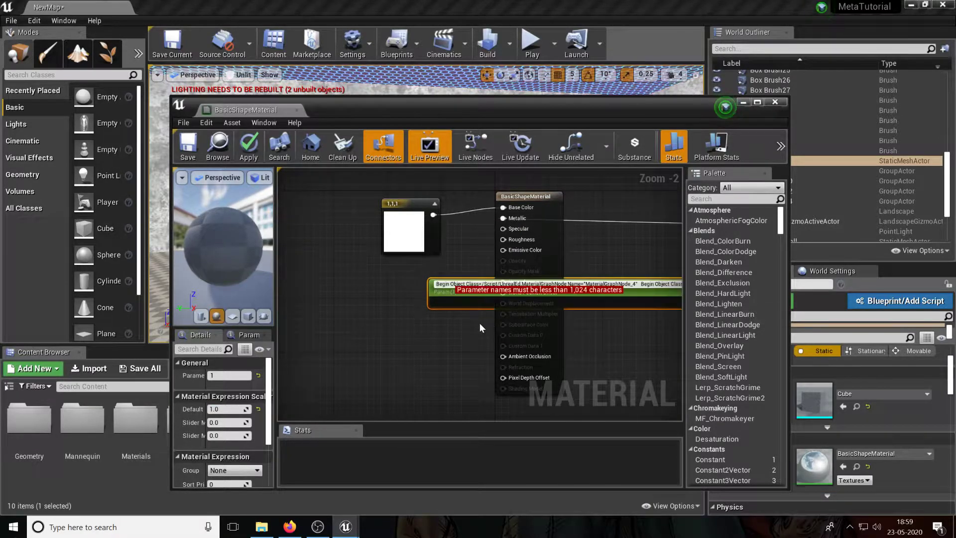
pyautogui.click(632, 339)
# Duplicate the scalar parameter node and connect the copy to Roughness with a default value of 0
pyautogui.click(441, 285)
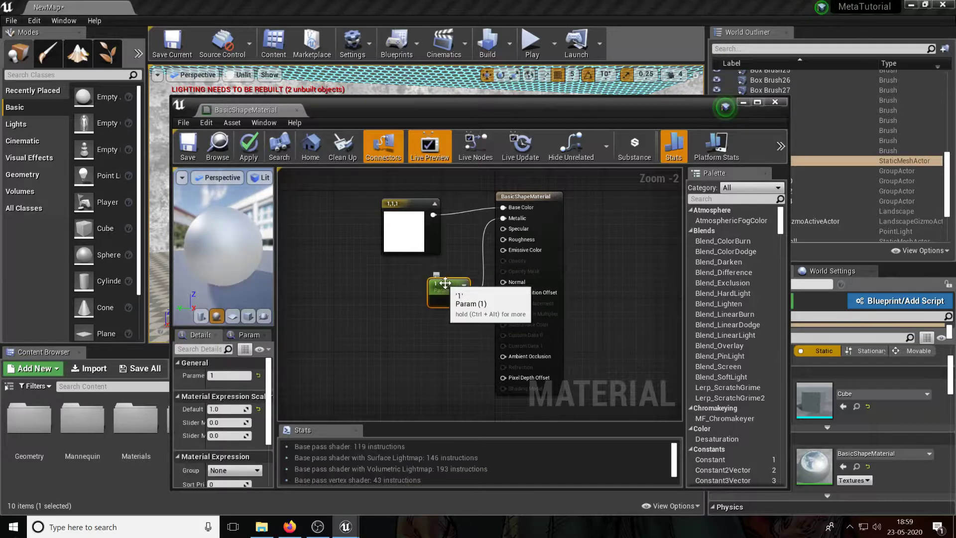
pyautogui.hotkey('ctrl', 'v')
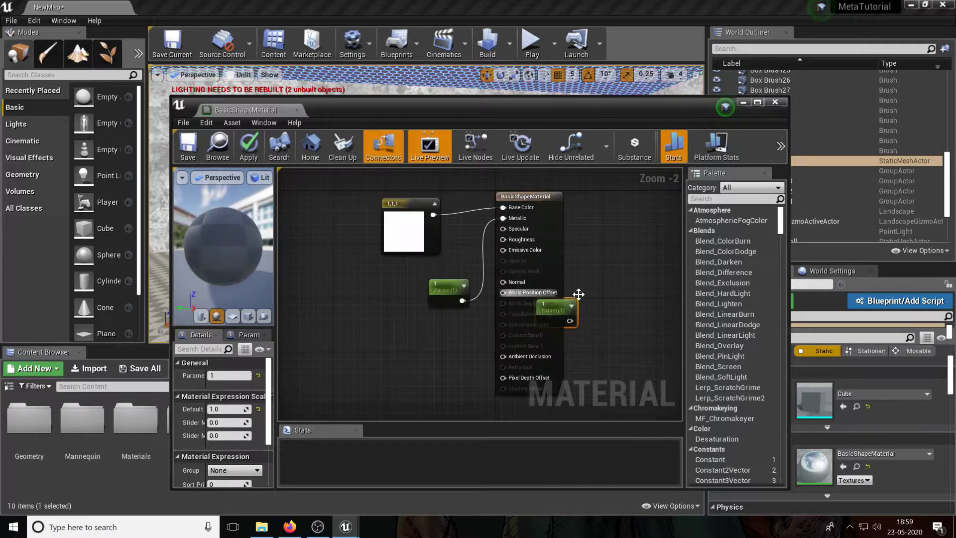
pyautogui.moveTo(555, 305); pyautogui.dragTo(503, 239)
pyautogui.click(224, 409)
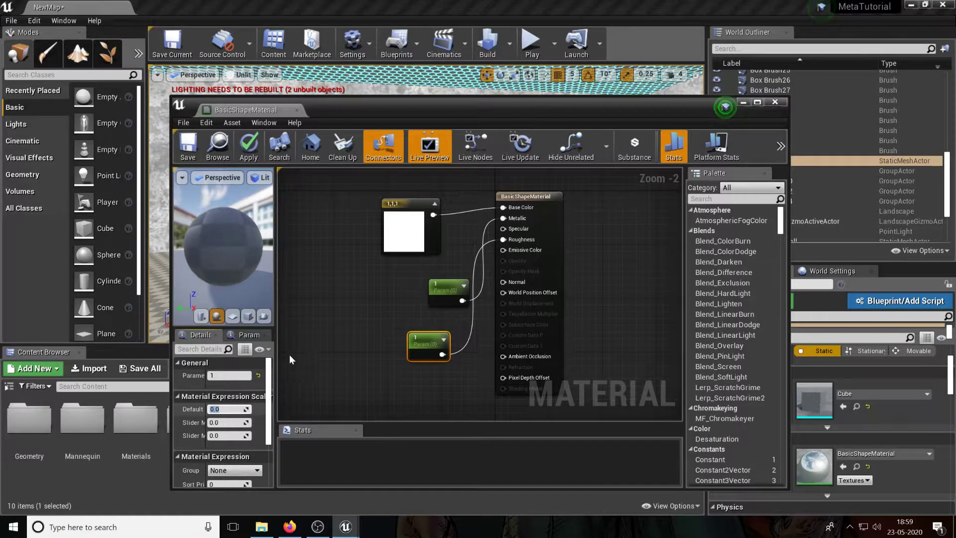
# Move the scalar parameter feeding Metallic closer below the color node and rename it as name
pyautogui.moveTo(445, 280); pyautogui.dragTo(425, 267)
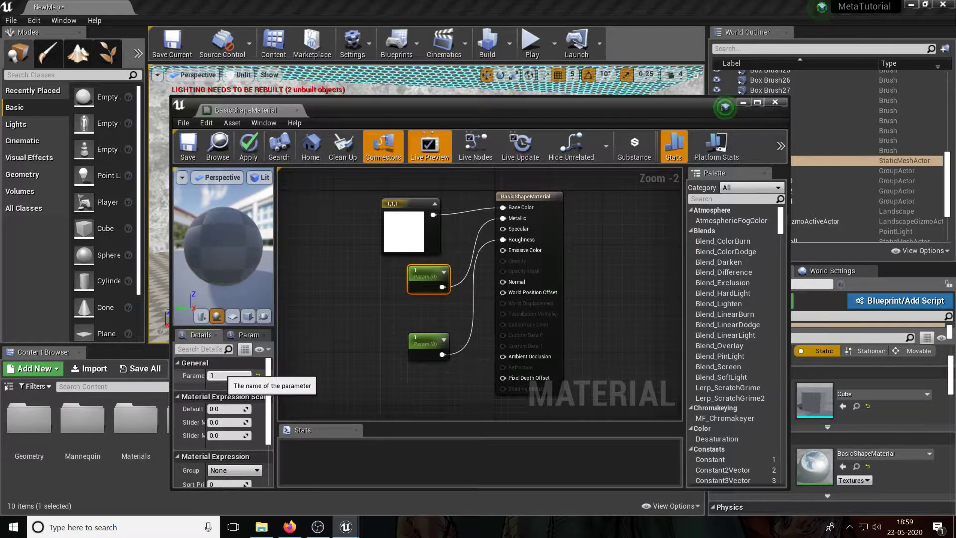
pyautogui.write('name')
pyautogui.press('Return')
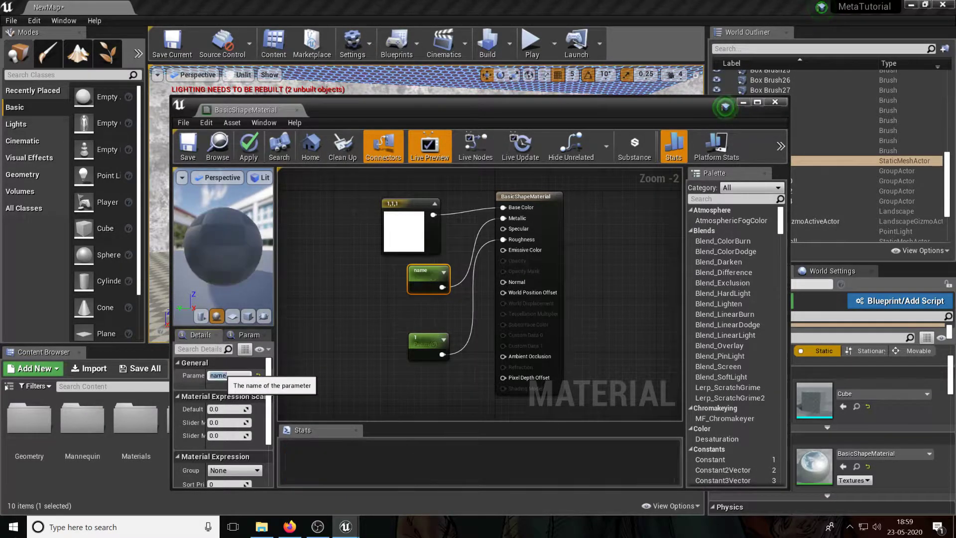
# Rename the scalar parameter feeding Roughness as asdasd and shift the node slightly down
pyautogui.click(423, 337)
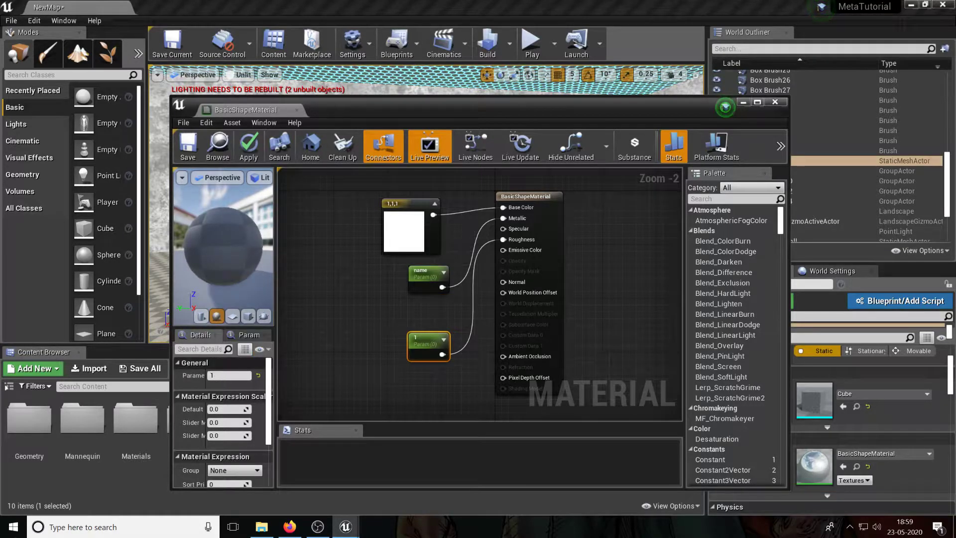
pyautogui.click(222, 375)
pyautogui.write('asdasd')
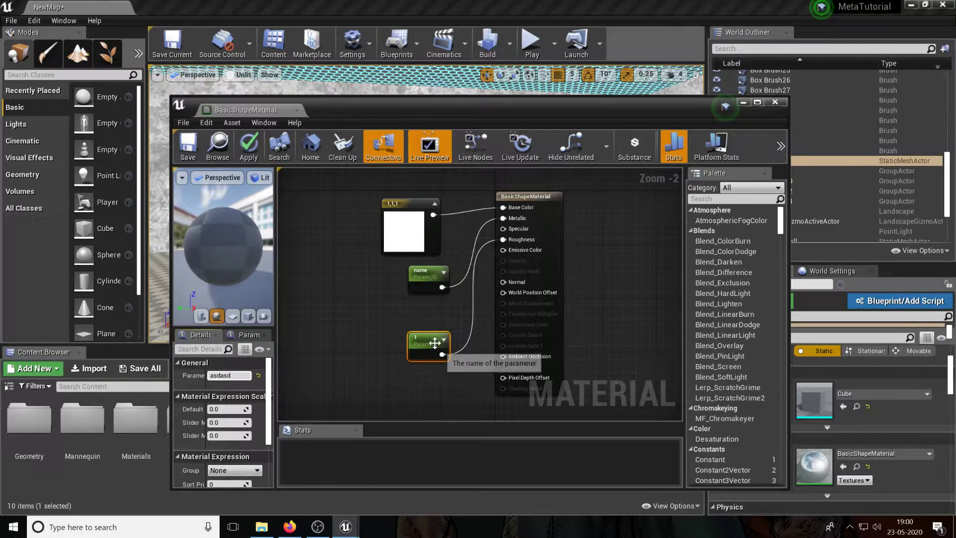
pyautogui.click(480, 311)
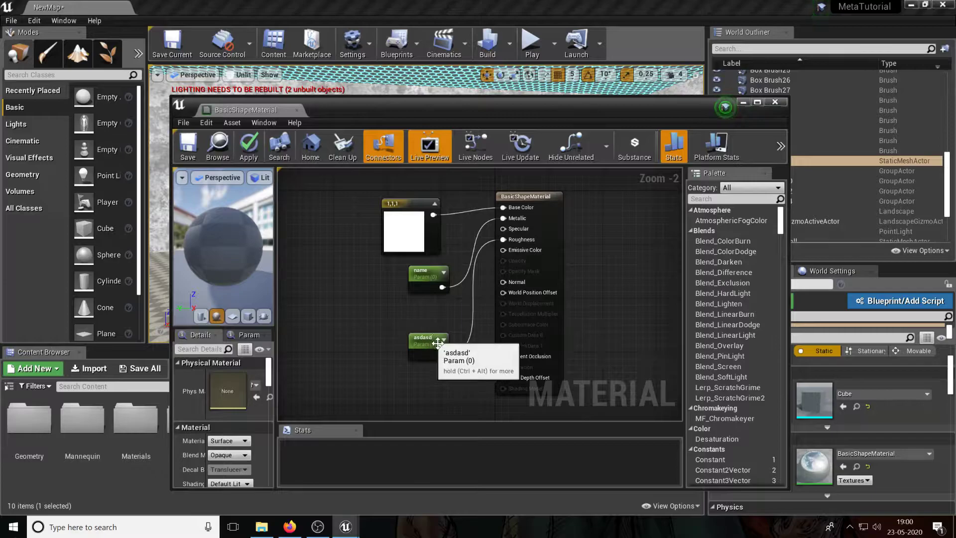
pyautogui.moveTo(434, 337); pyautogui.dragTo(440, 350)
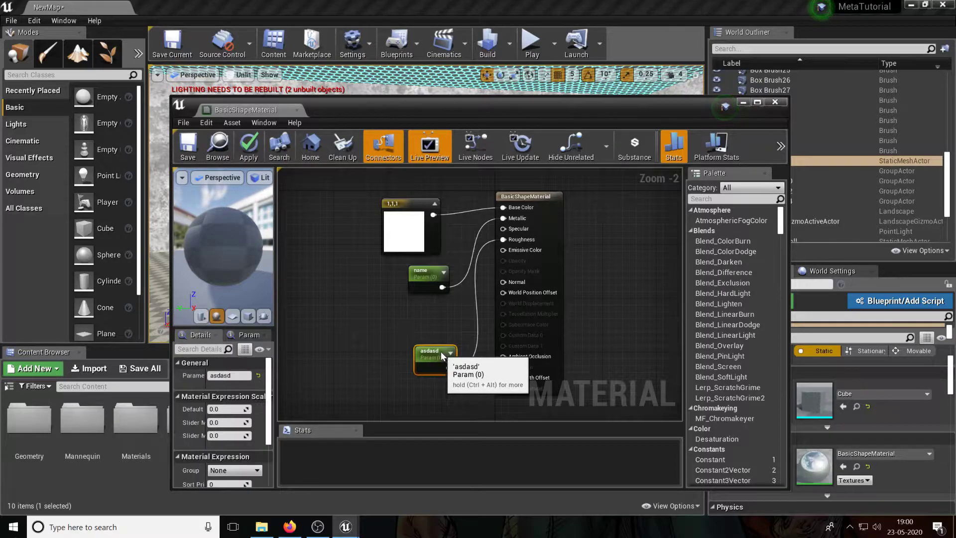
# Set the default value of the scalar parameter feeding Metallic to 1
pyautogui.doubleClick(432, 271)
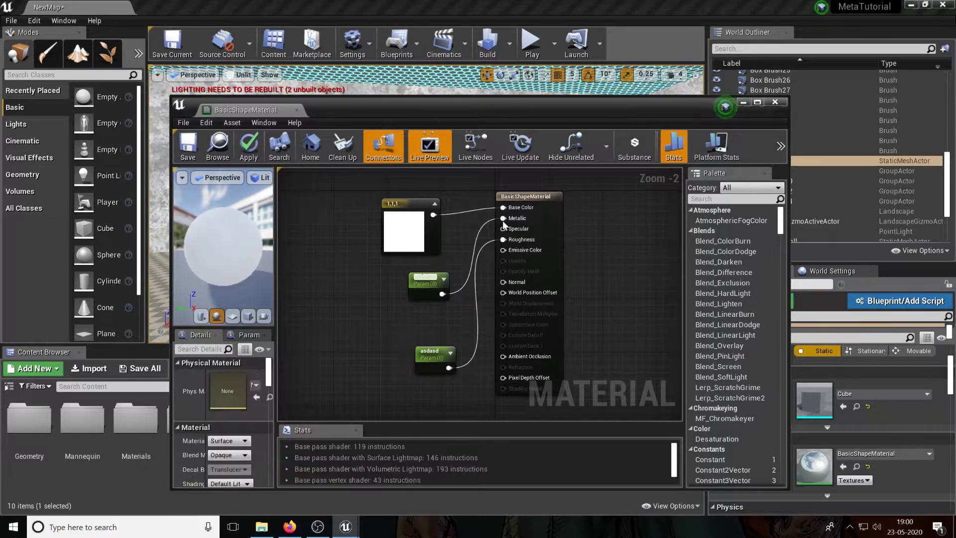
pyautogui.click(438, 291)
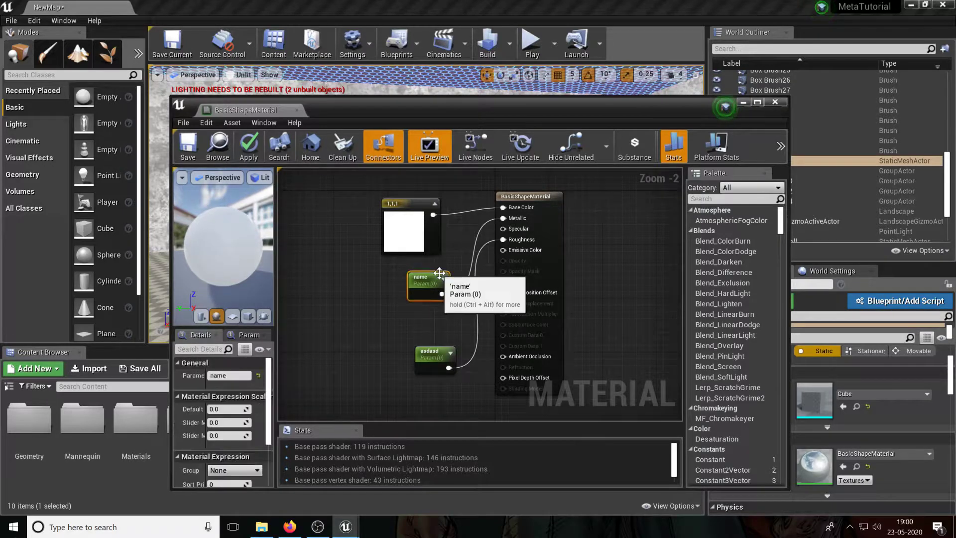
pyautogui.click(230, 408)
pyautogui.write('1')
pyautogui.press('Return')
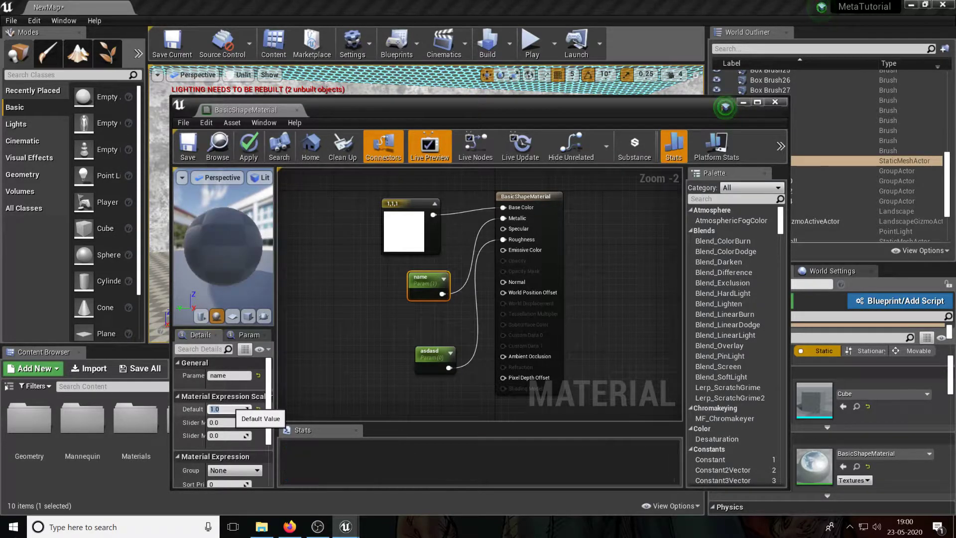
pyautogui.click(390, 324)
pyautogui.click(435, 274)
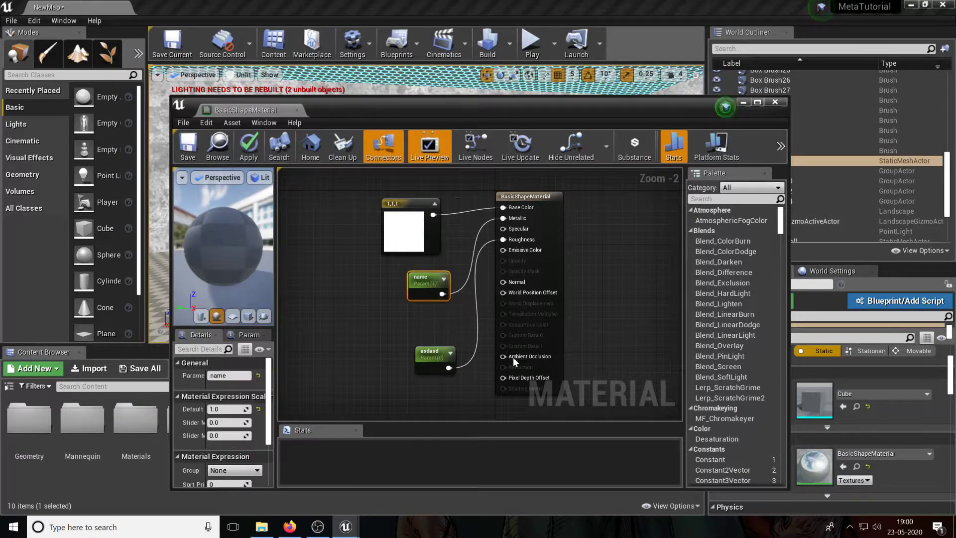
pyautogui.press('F2')
pyautogui.click(464, 287)
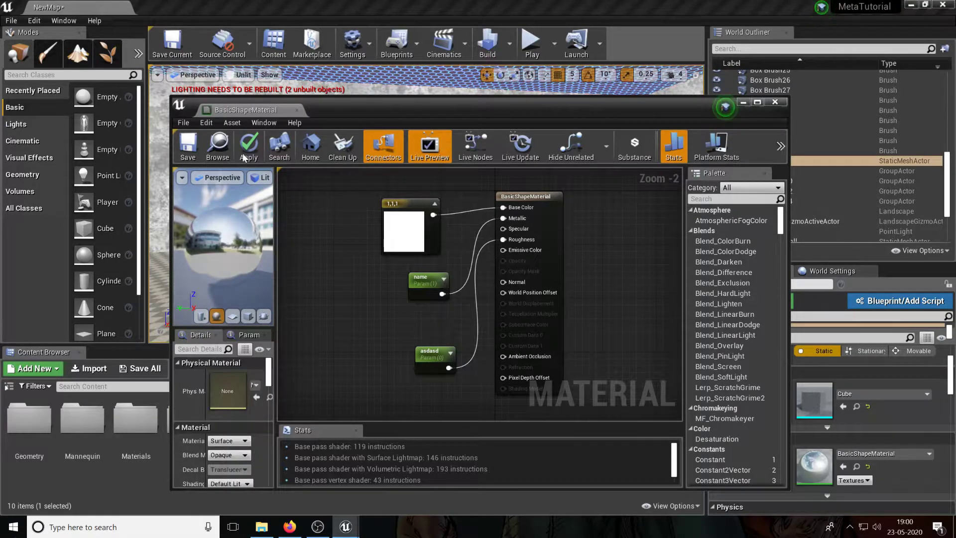
# Save BasicShapeMaterial and close the material editor
pyautogui.click(187, 147)
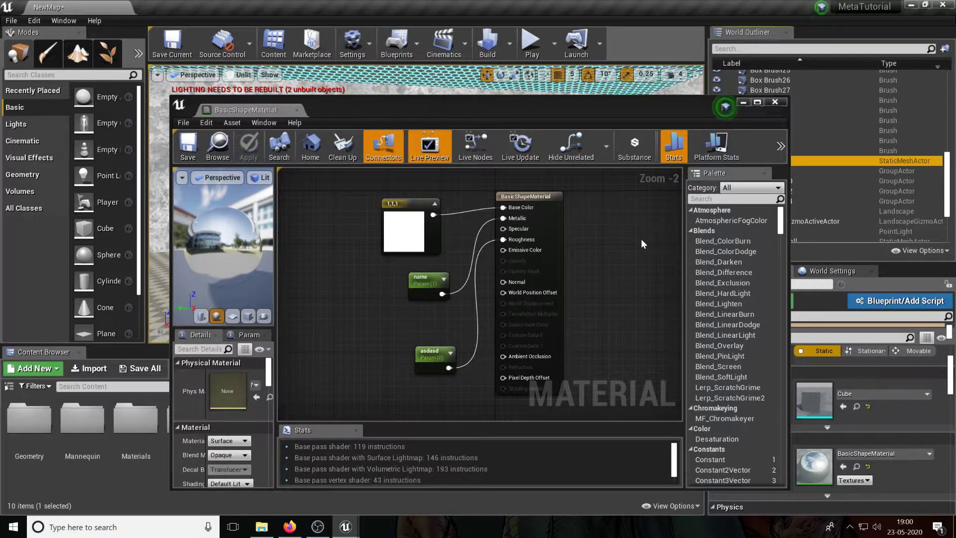
pyautogui.click(775, 102)
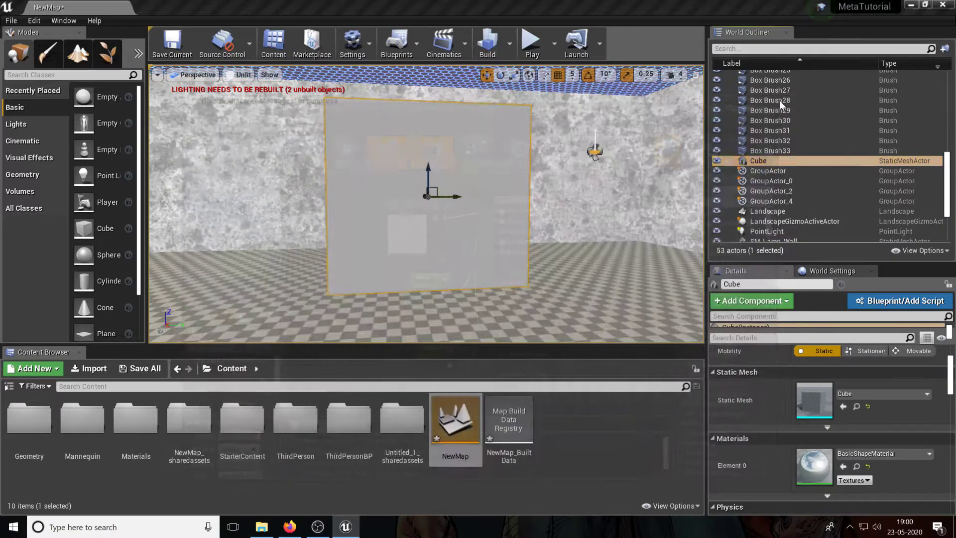
# Play the level, move the character back and forth before the cube to inspect its reflection, and stop playing
pyautogui.moveTo(494, 213); pyautogui.dragTo(494, 234, button='right')
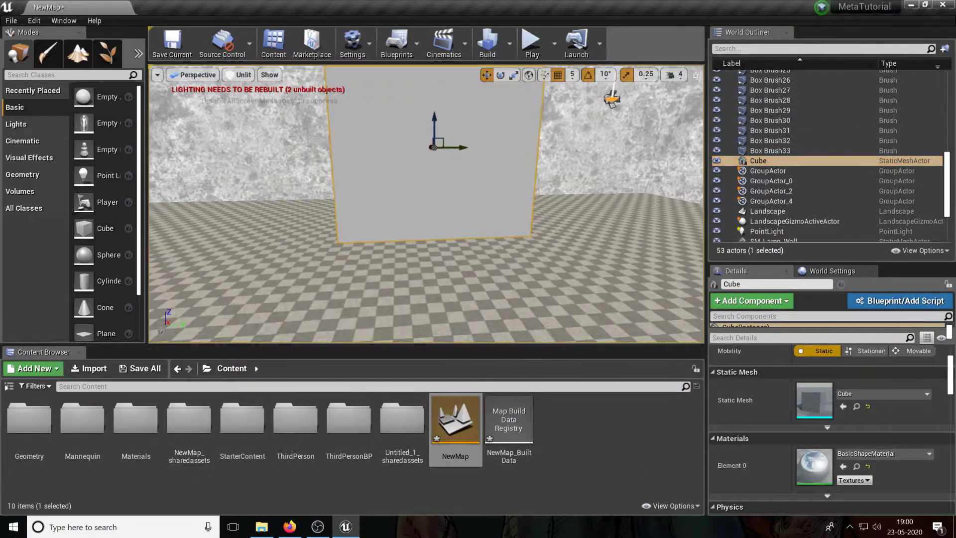
pyautogui.click(531, 45)
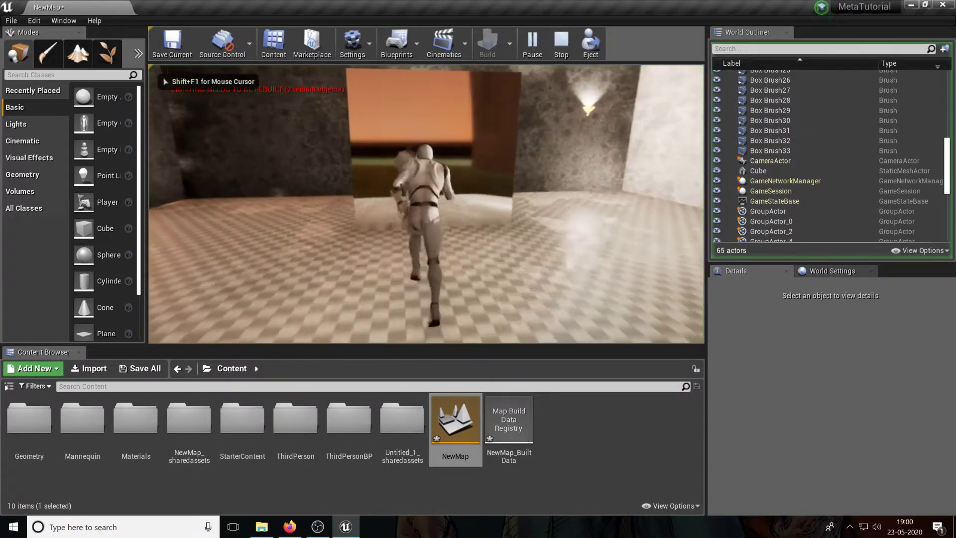
pyautogui.press('s')
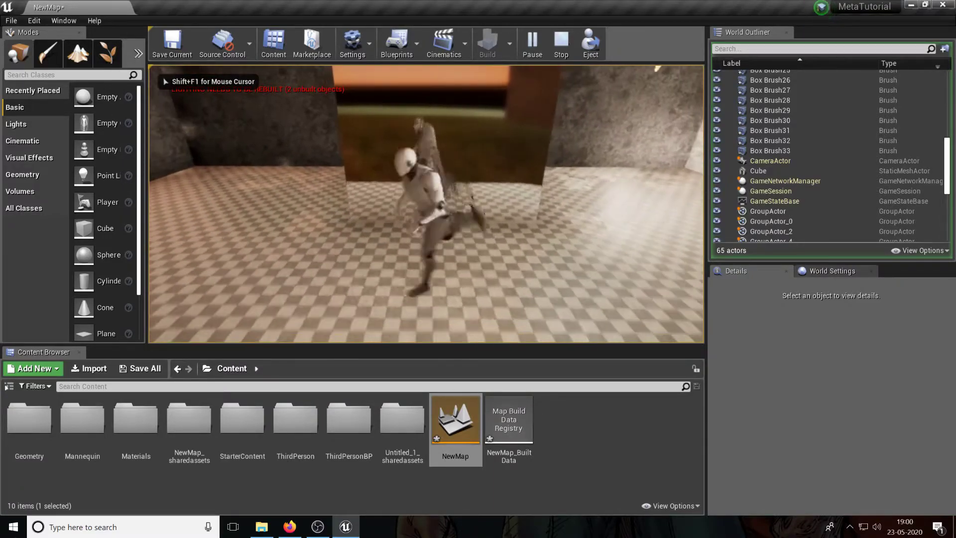
pyautogui.press('w')
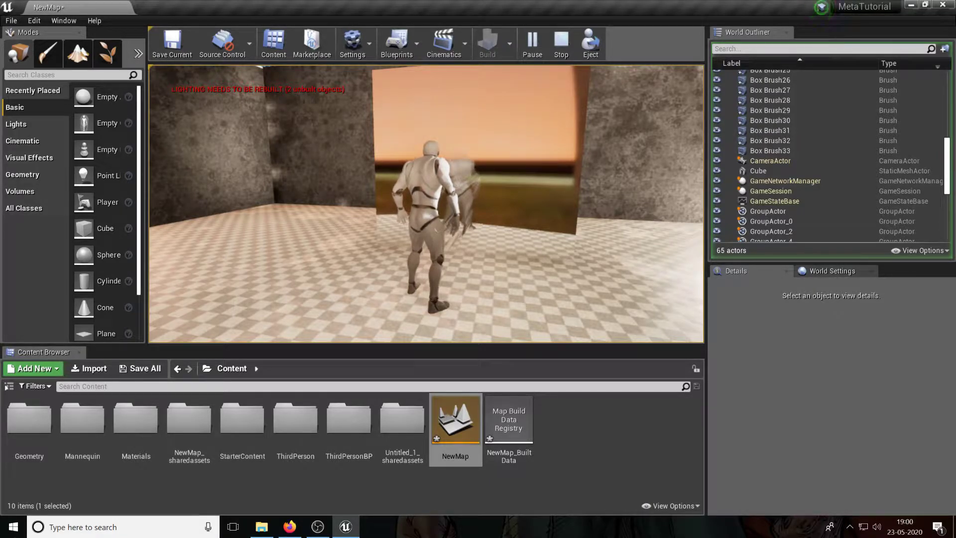
pyautogui.press('s')
pyautogui.press('w')
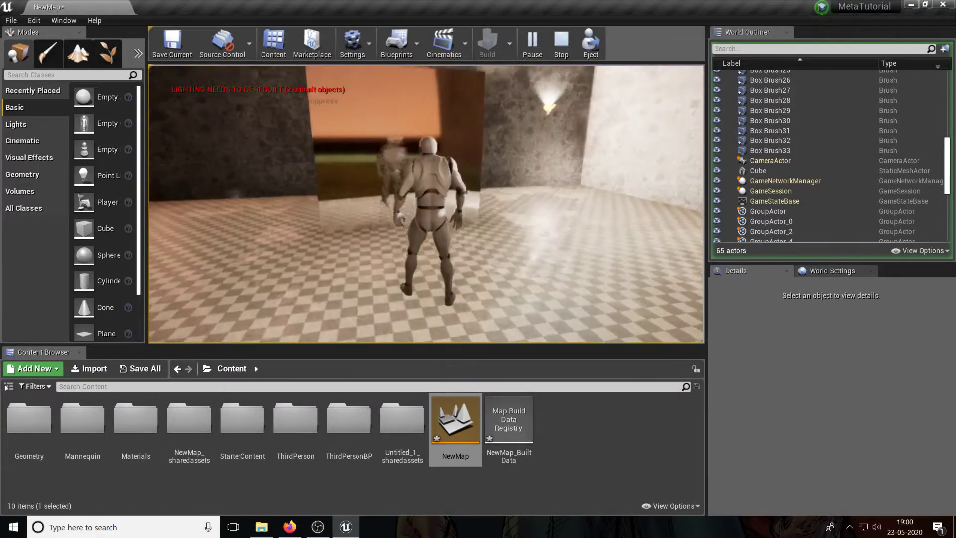
pyautogui.press('Escape')
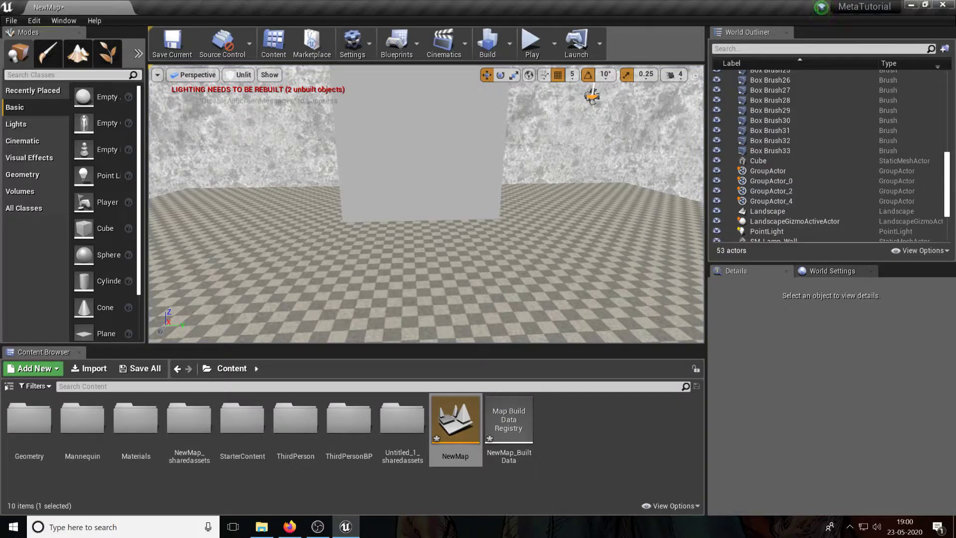
# Search the placeable actors for planar
pyautogui.click(67, 75)
pyautogui.write('planar')
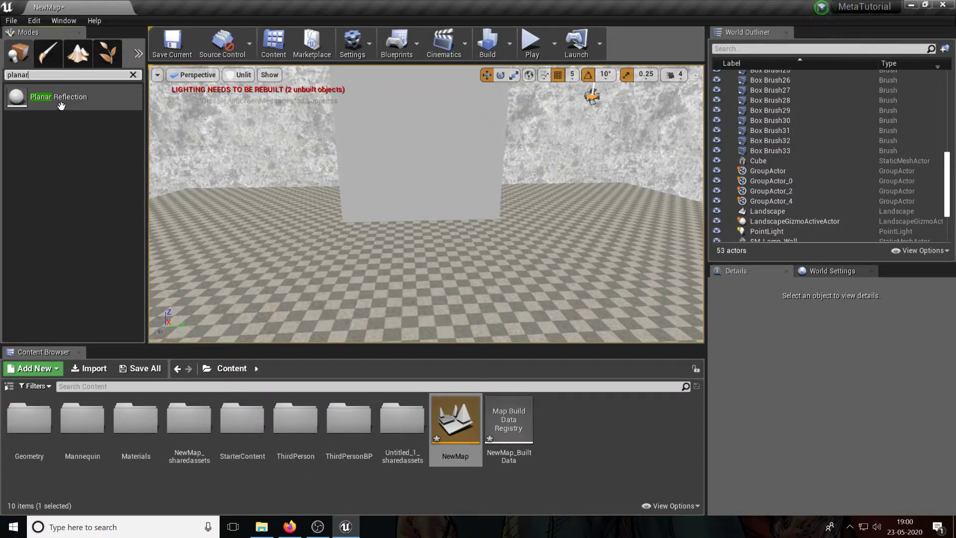
# Check the Support global clip plane for Planar Reflection option by searching the project settings for planar, and close the settings
pyautogui.click(34, 21)
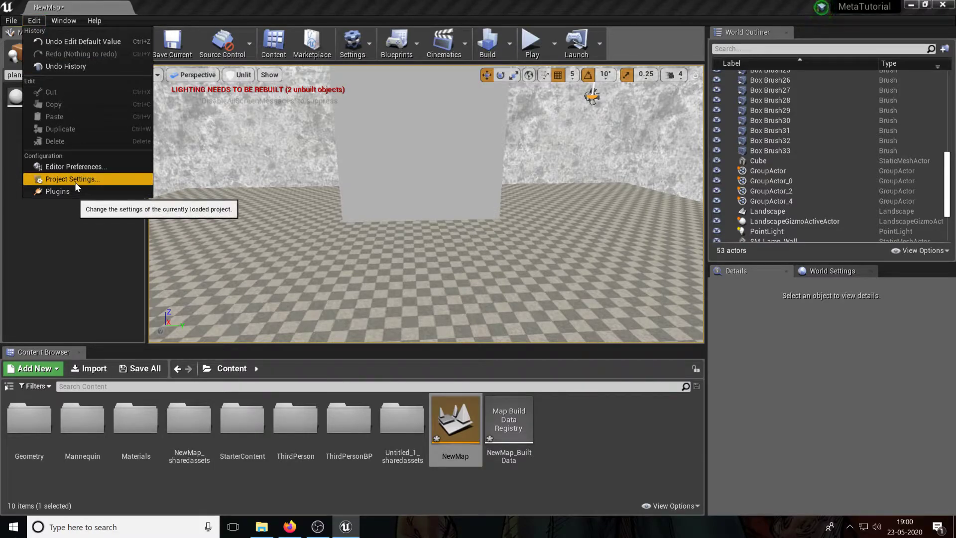
pyautogui.click(34, 20)
pyautogui.click(35, 19)
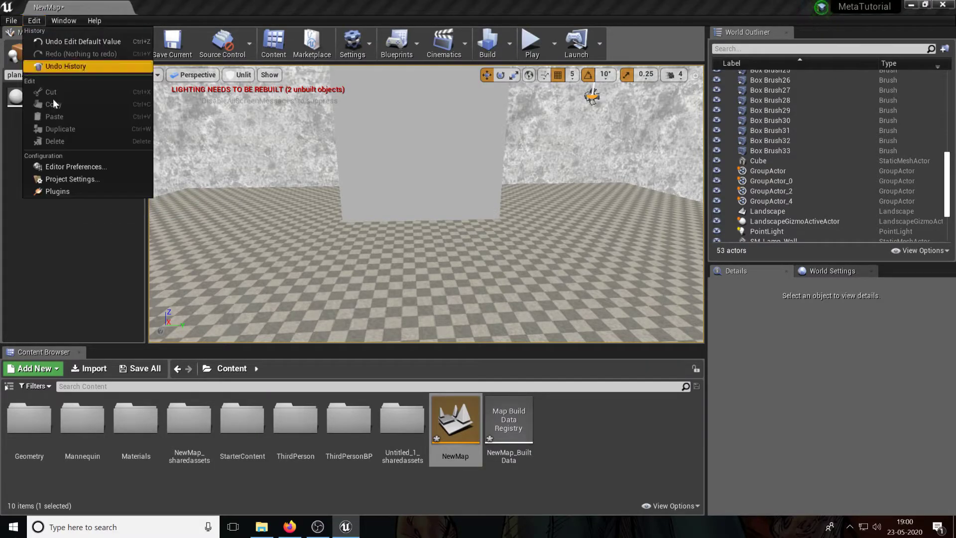
pyautogui.click(73, 180)
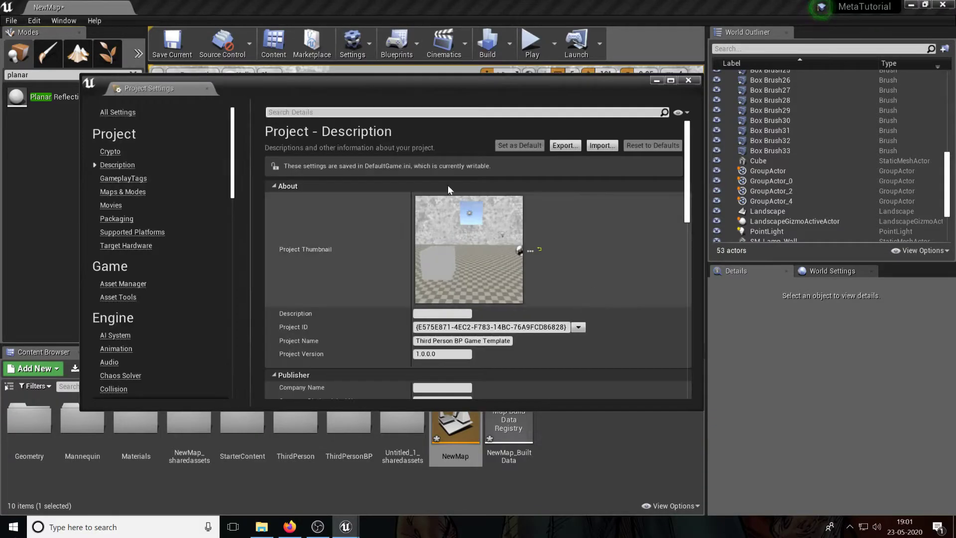
pyautogui.click(324, 112)
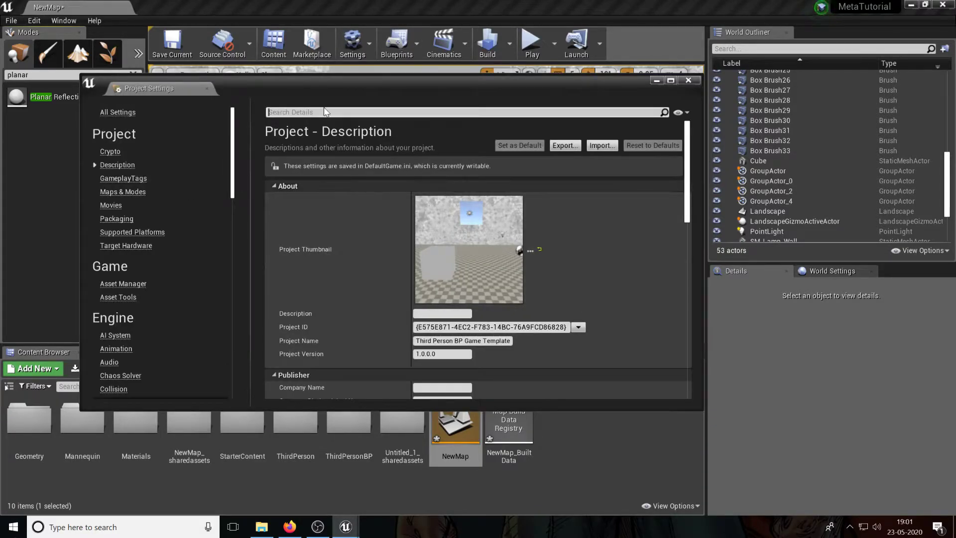
pyautogui.write('planar')
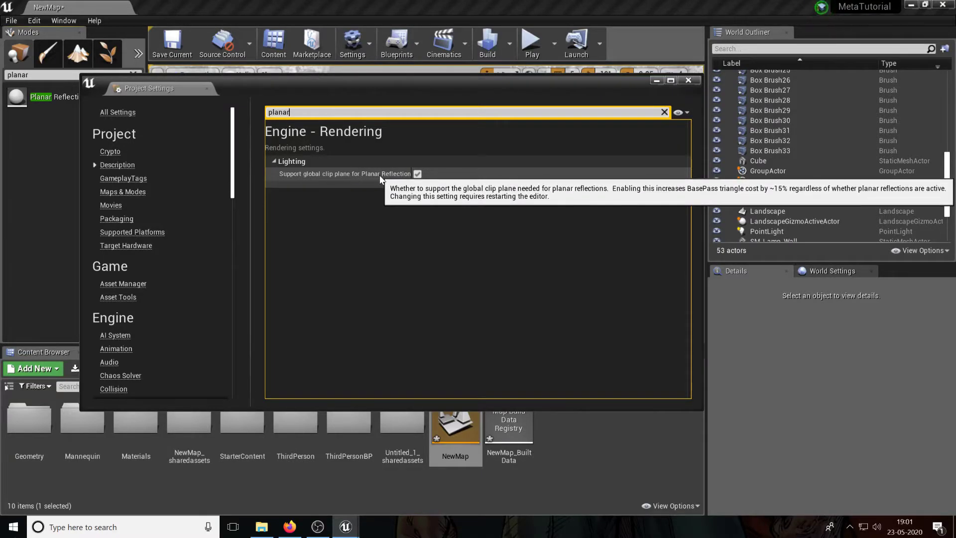
pyautogui.click(691, 81)
# Place a Planar Reflection actor on the floor beside the cube and set its X and Y scale to 0.2
pyautogui.moveTo(455, 192); pyautogui.dragTo(505, 201, button='right')
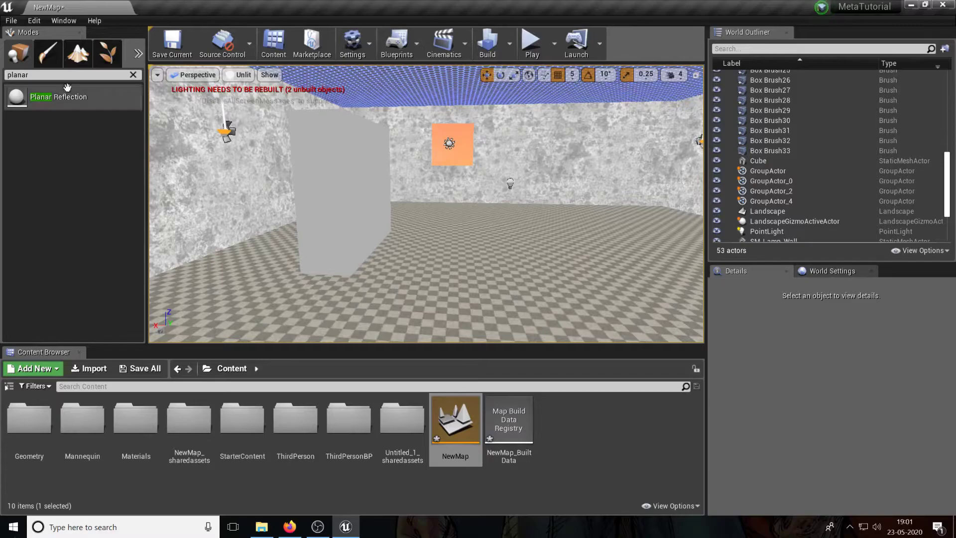
pyautogui.moveTo(66, 95); pyautogui.dragTo(484, 242)
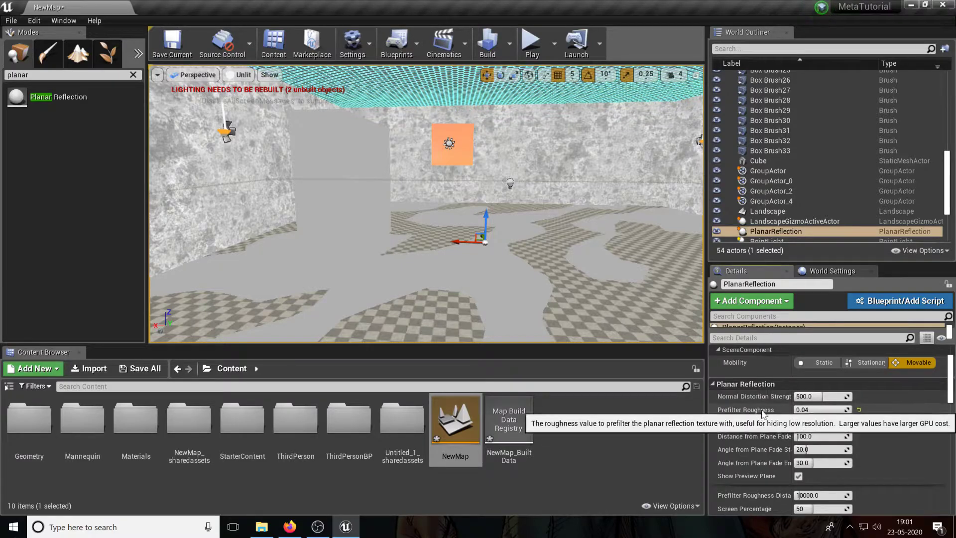
pyautogui.scroll(2, 876, 398)
pyautogui.click(811, 390)
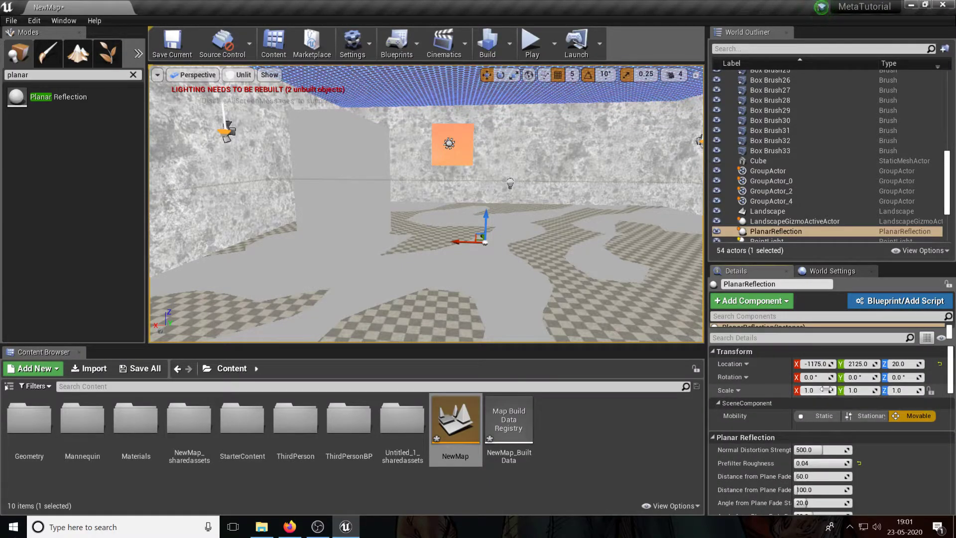
pyautogui.write('0.2')
pyautogui.press('Tab')
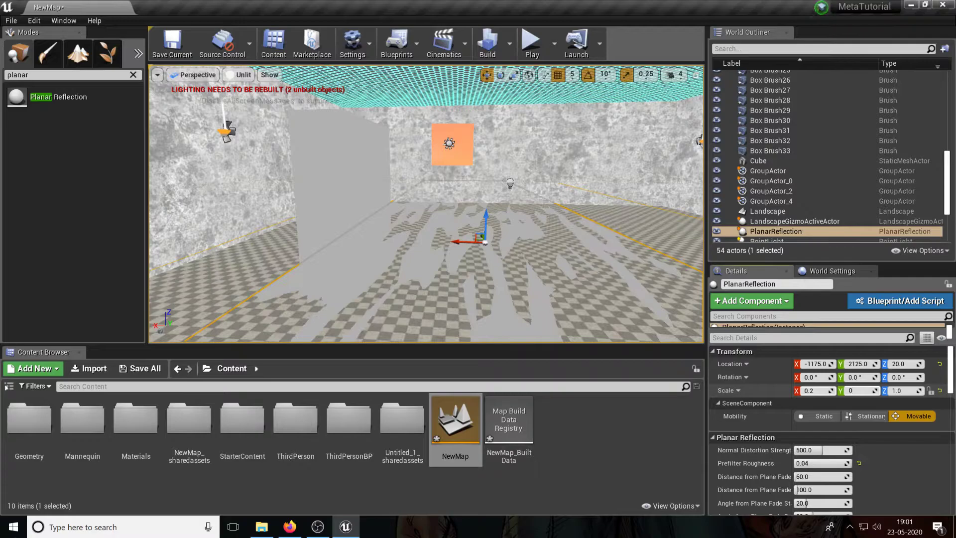
pyautogui.write('0.2')
pyautogui.press('Tab')
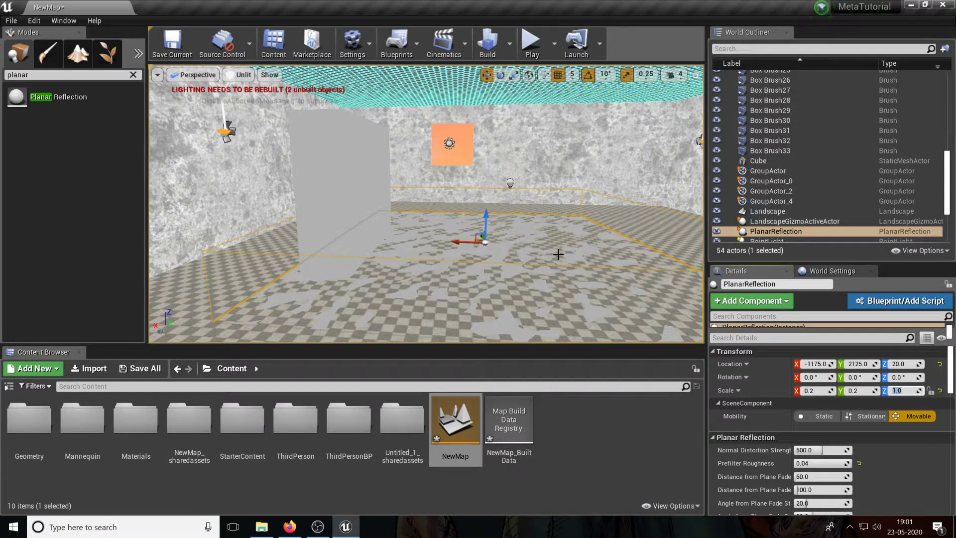
# Rotate the planar reflection 90° so it stands upright, and move it along X toward the cube to -950
pyautogui.click(538, 242)
pyautogui.press('e')
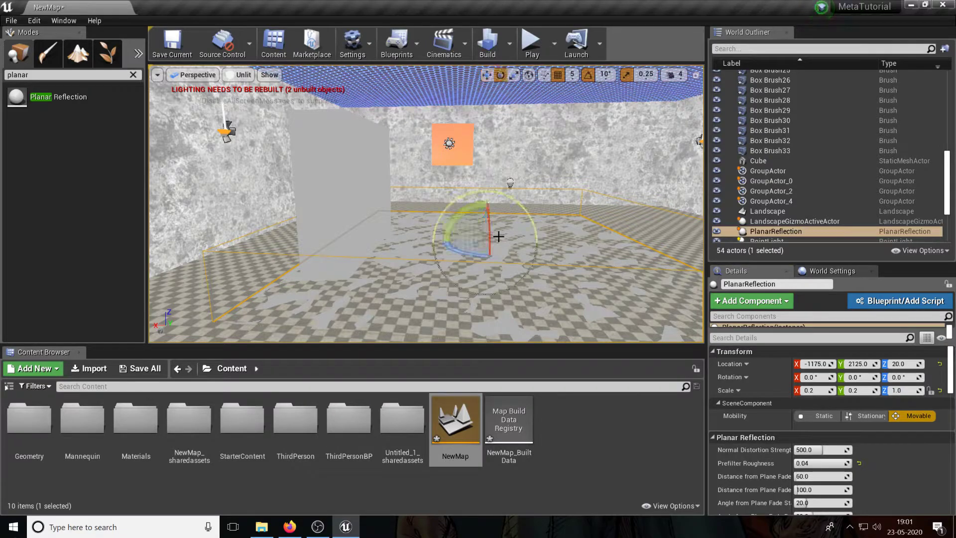
pyautogui.moveTo(475, 205); pyautogui.dragTo(559, 206)
pyautogui.press('w')
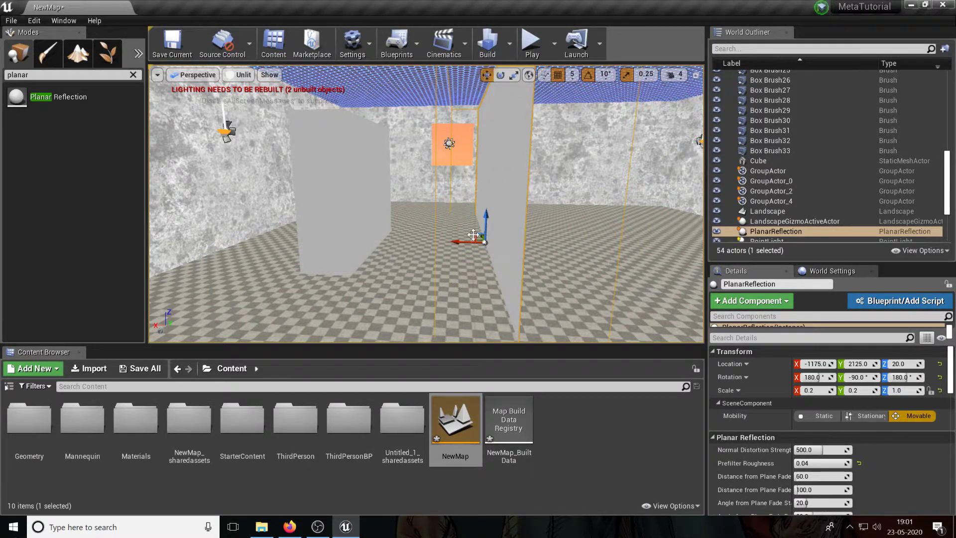
pyautogui.moveTo(468, 241); pyautogui.dragTo(385, 239)
# Play-test the level to check the character's reflection on the mirror cube, and stop the session
pyautogui.moveTo(477, 248); pyautogui.dragTo(417, 128, button='right')
pyautogui.press('d')
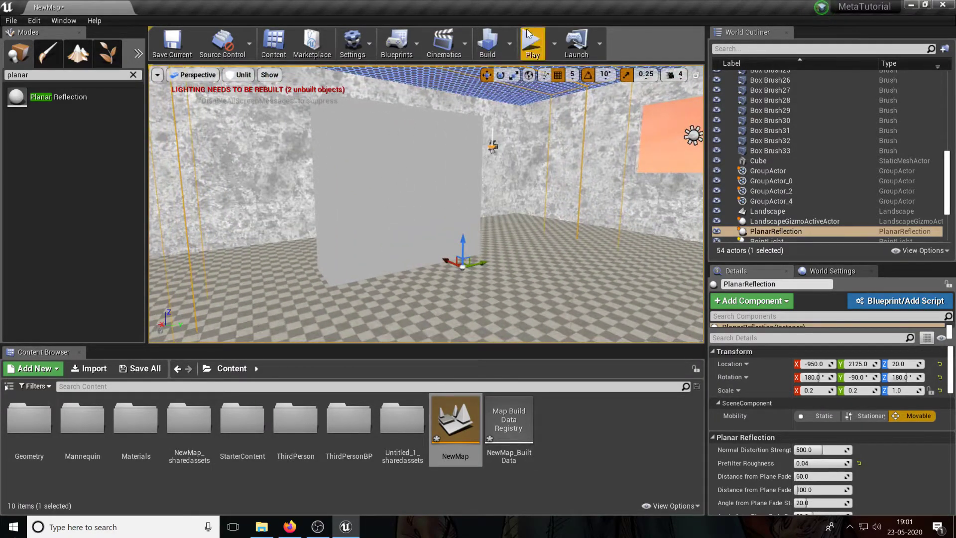
pyautogui.hotkey('alt', 'p')
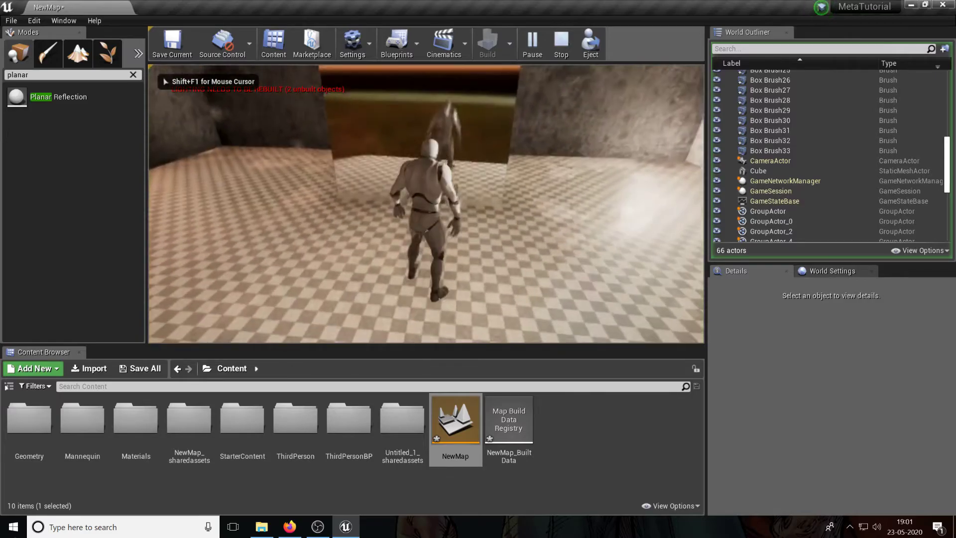
pyautogui.press('s')
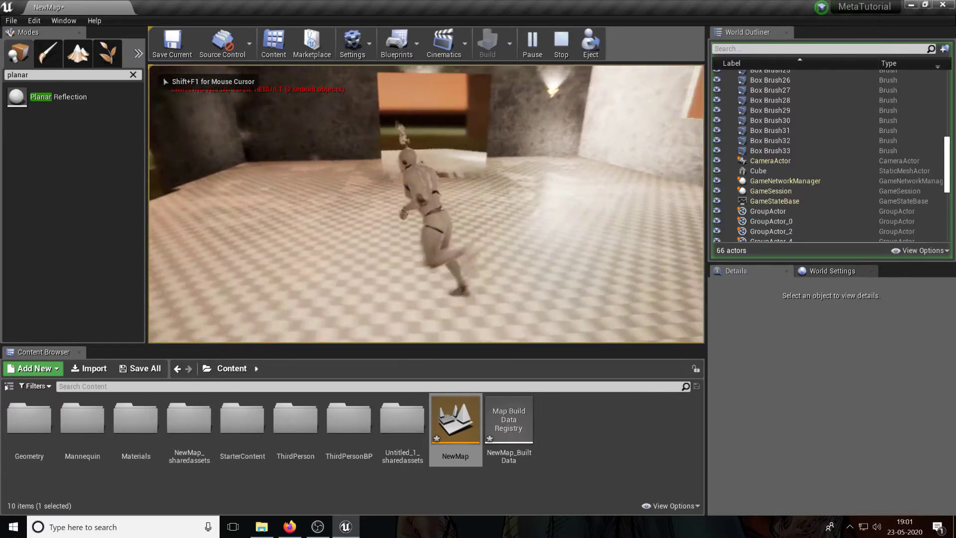
pyautogui.press('Escape')
# Rotate the planar reflection about the vertical axis to turn its reflective side to face the opposite way
pyautogui.press('s')
pyautogui.moveTo(502, 261)
pyautogui.mouseDown(button='right')
pyautogui.moveTo(538, 246)
pyautogui.moveTo(503, 260)
pyautogui.mouseUp(button='right')
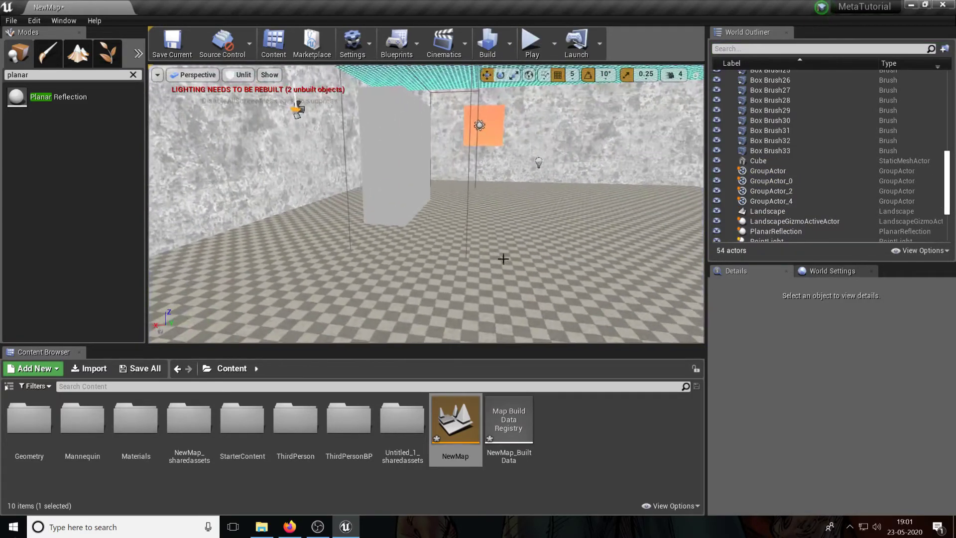
pyautogui.click(349, 229)
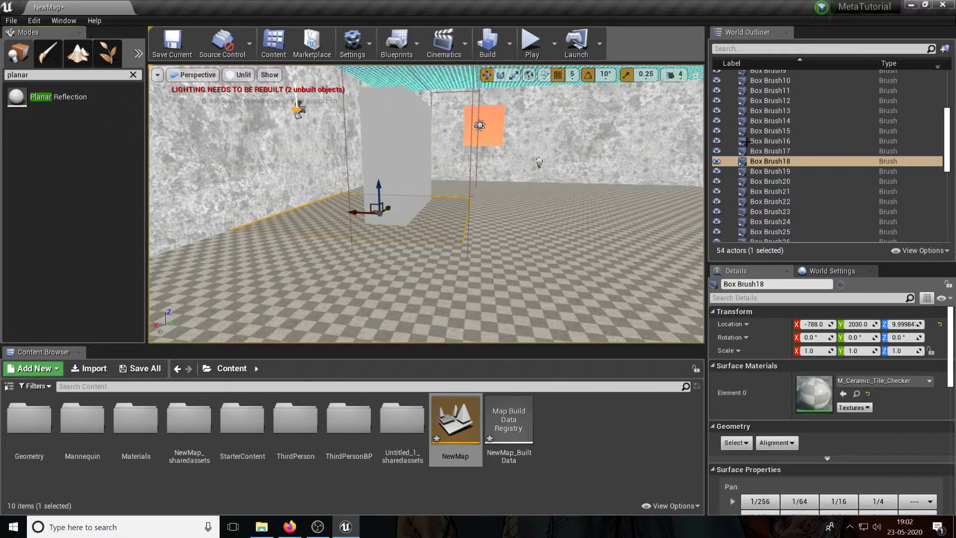
pyautogui.scroll(5, 797, 172)
pyautogui.scroll(-10, 796, 172)
pyautogui.scroll(-3, 796, 172)
pyautogui.doubleClick(778, 170)
pyautogui.moveTo(510, 193); pyautogui.dragTo(535, 180, button='right')
pyautogui.press('w')
pyautogui.press('e')
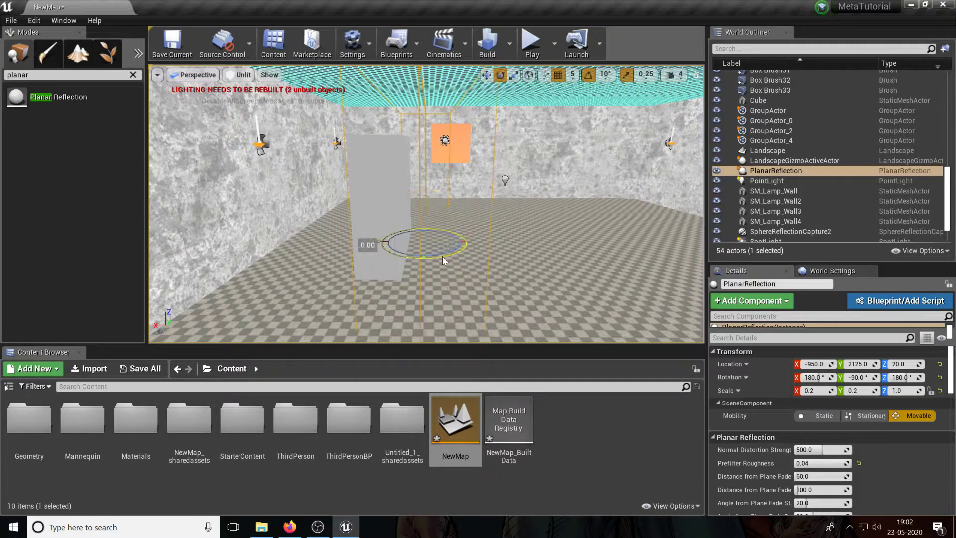
pyautogui.moveTo(442, 255); pyautogui.dragTo(486, 257)
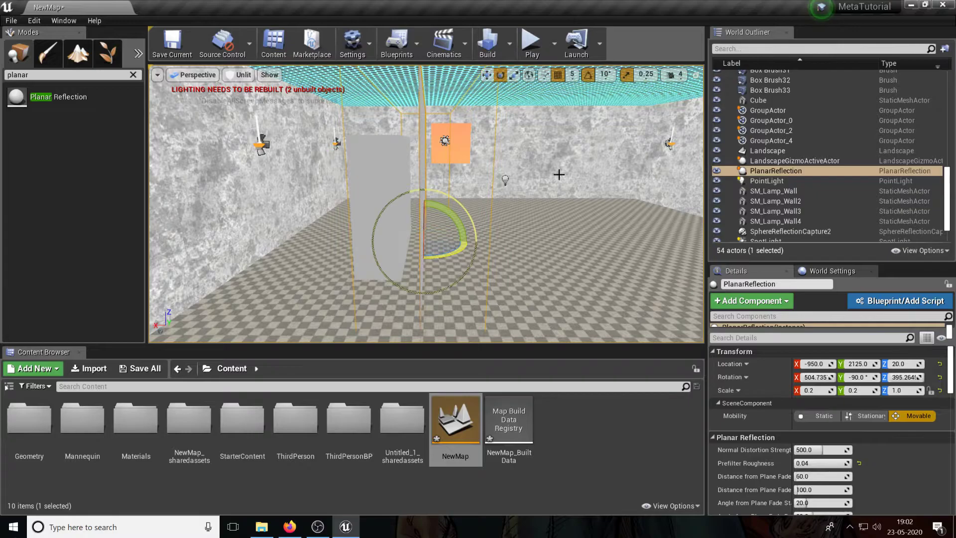
# Play-test the level with the turned planar reflection, walking the character around the mirror, and end the session
pyautogui.click(532, 44)
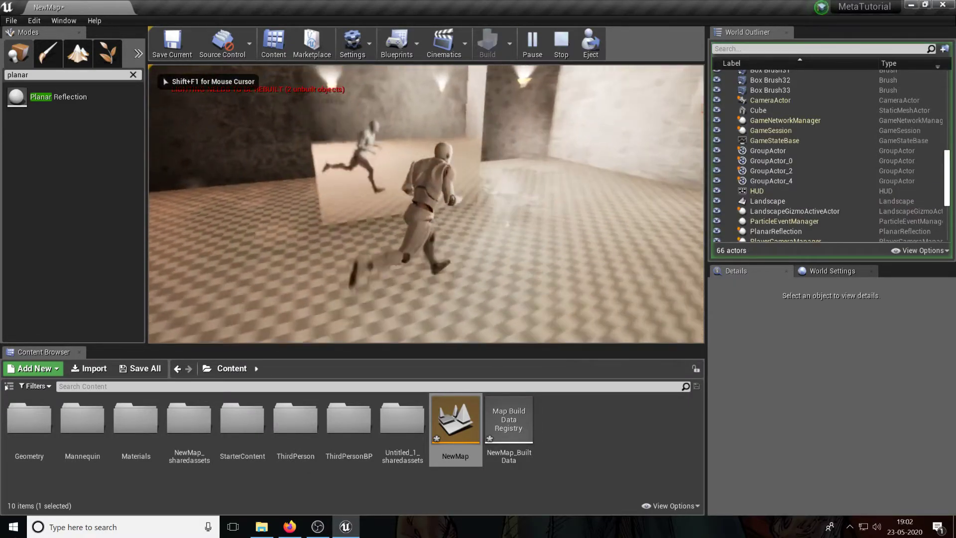
pyautogui.press('w')
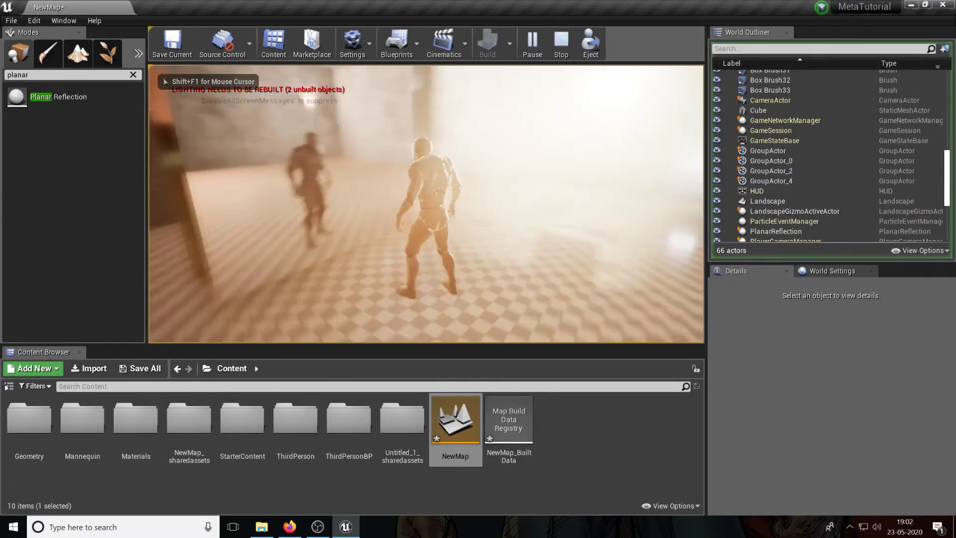
pyautogui.press('w')
pyautogui.press('w')
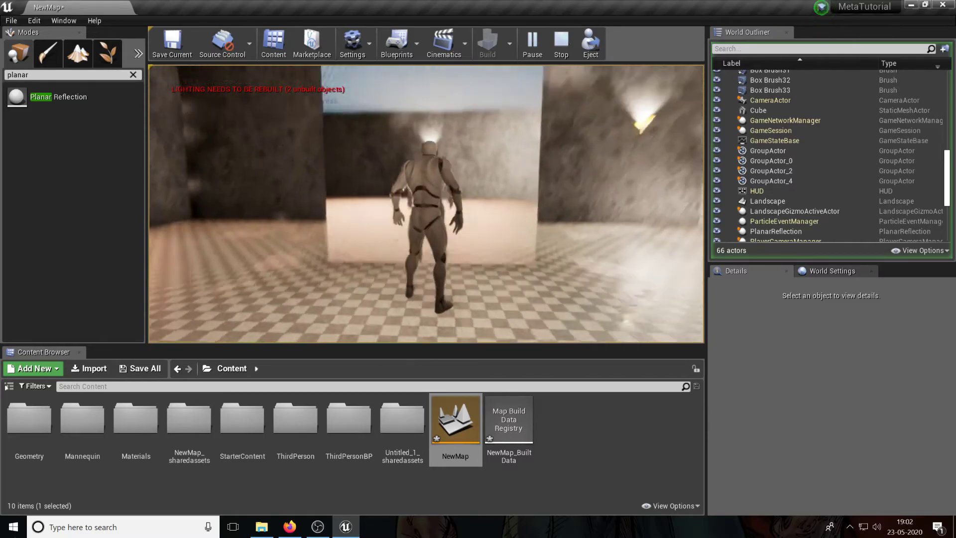
pyautogui.press('Escape')
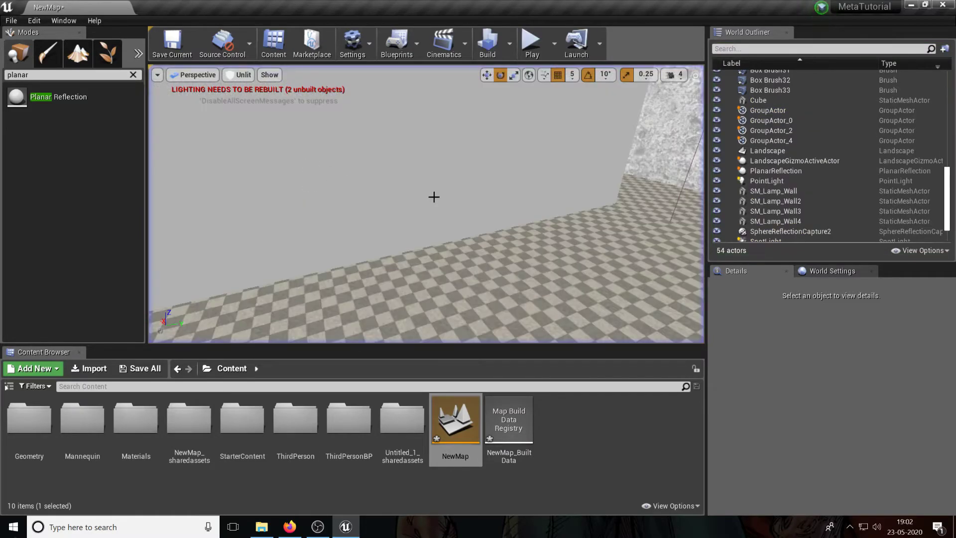
# Set the planar reflection's Screen Percentage to 100 and save the level
pyautogui.click(769, 171)
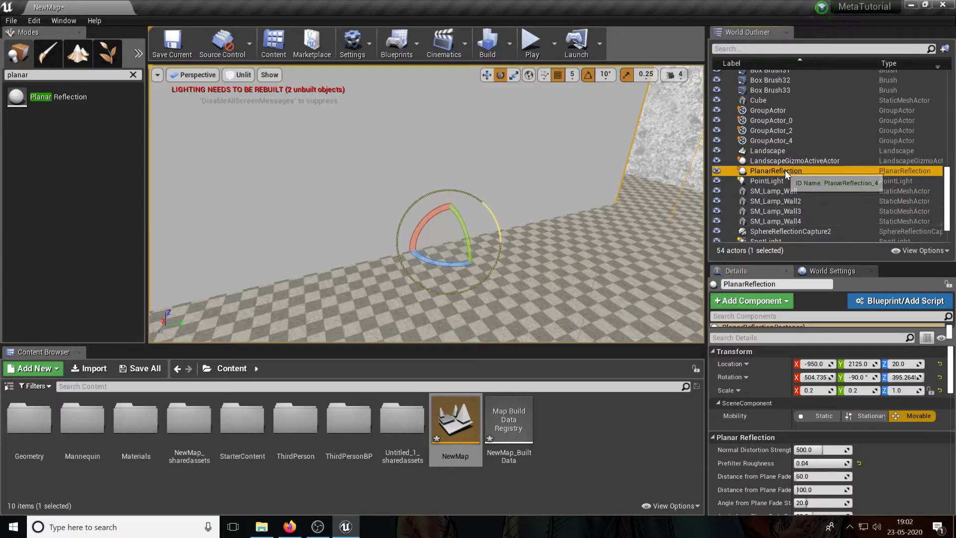
pyautogui.scroll(-10, 875, 408)
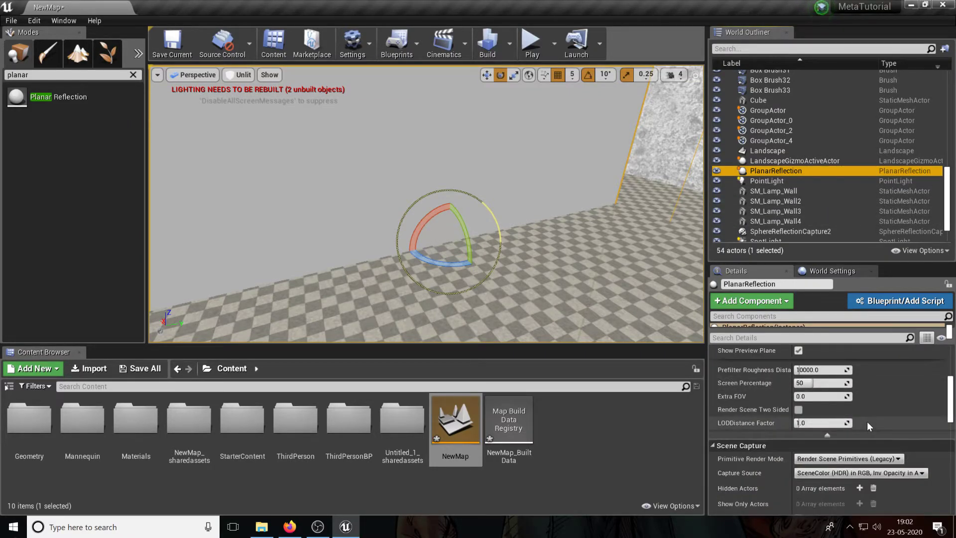
pyautogui.scroll(4, 867, 421)
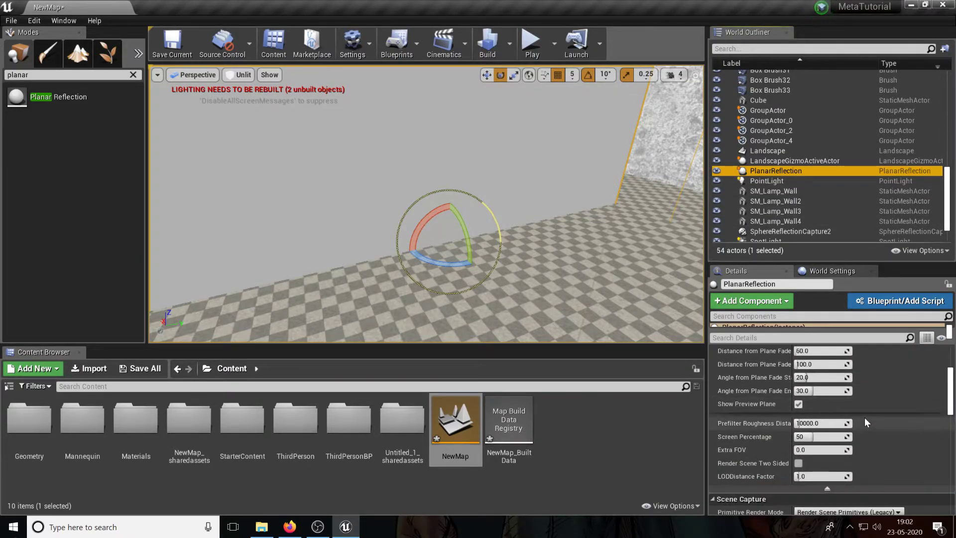
pyautogui.click(827, 485)
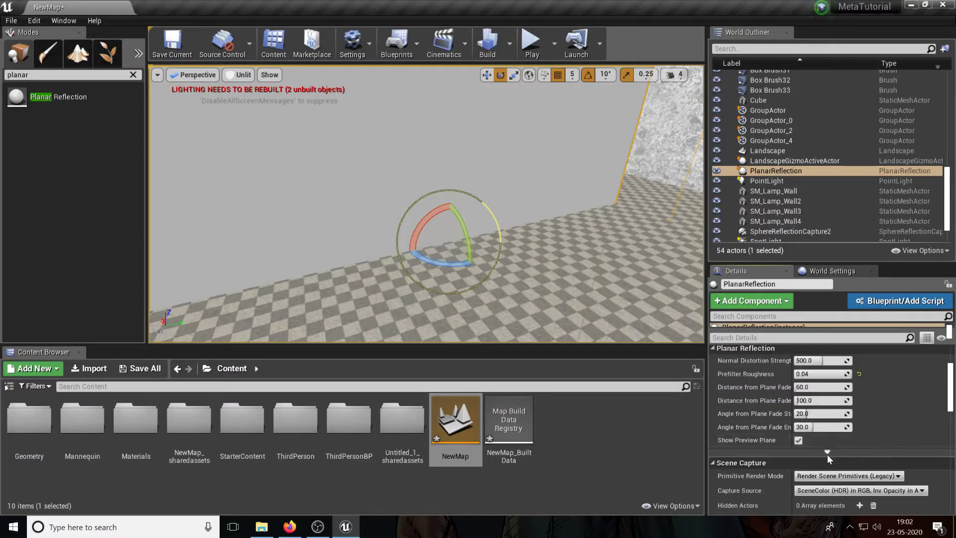
pyautogui.click(826, 452)
pyautogui.scroll(-2, 837, 439)
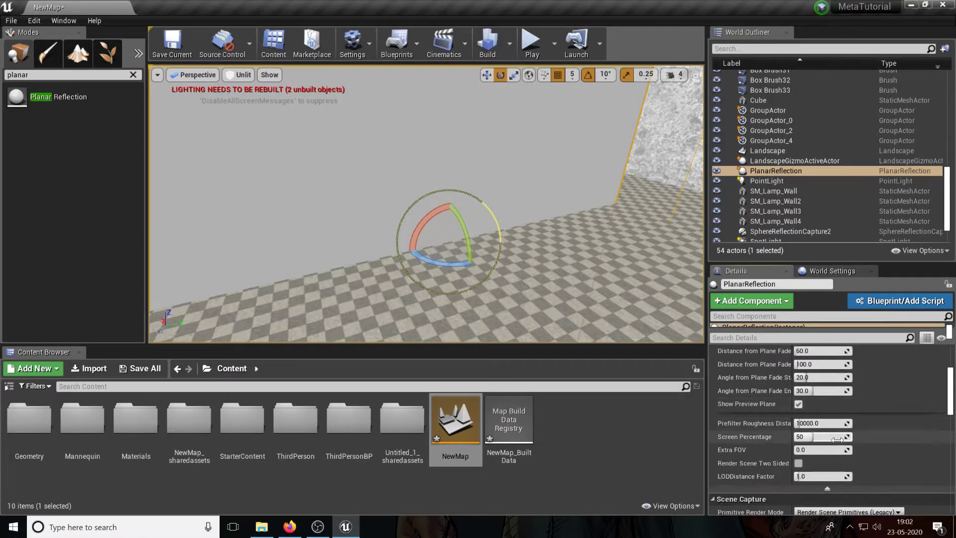
pyautogui.click(826, 437)
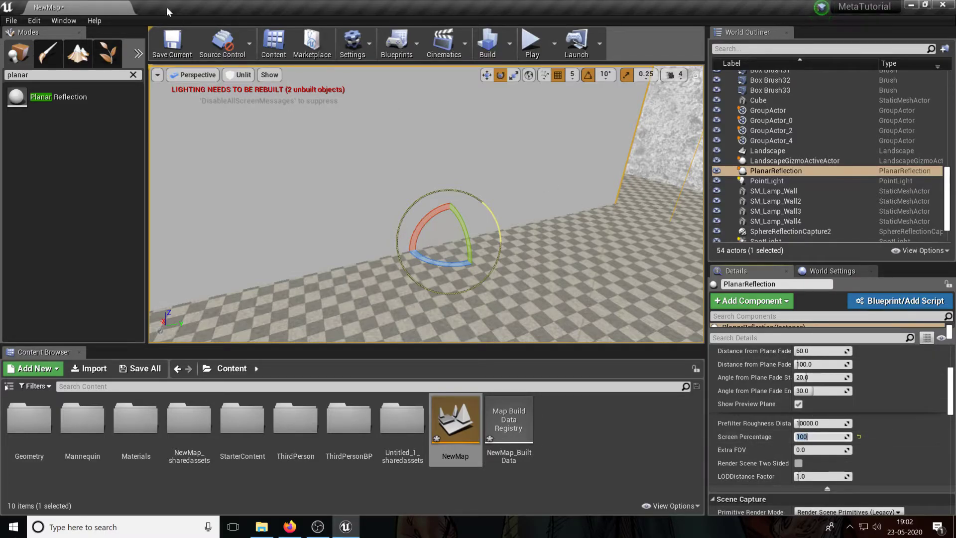
pyautogui.click(172, 43)
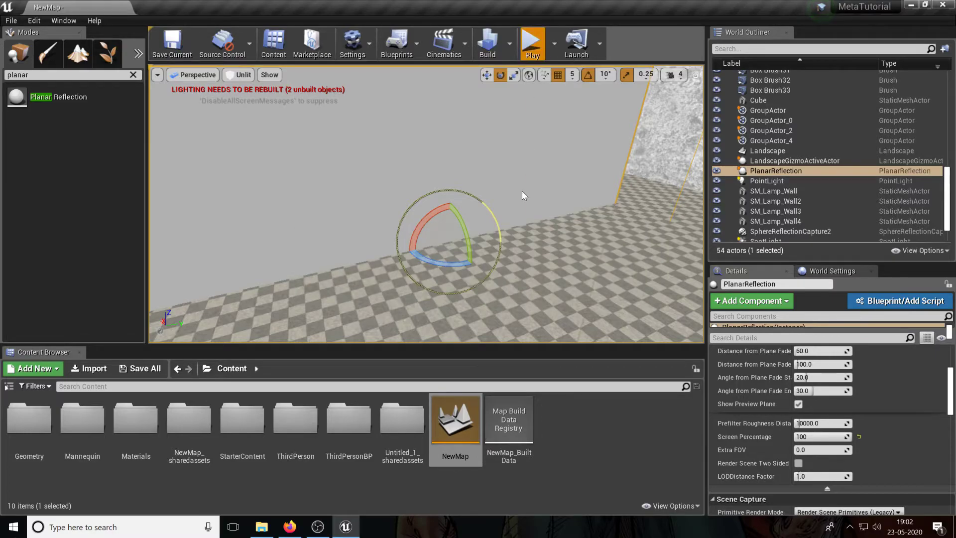
# Play-test the saved level and run the character around the mirror to examine the reflection from several distances and angles
pyautogui.hotkey('alt', 'p')
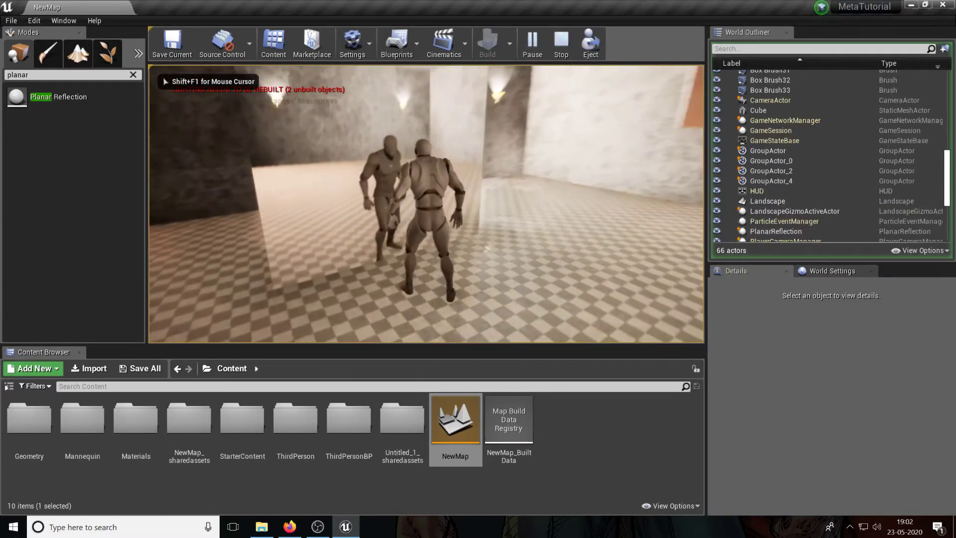
pyautogui.press('s')
pyautogui.press('w')
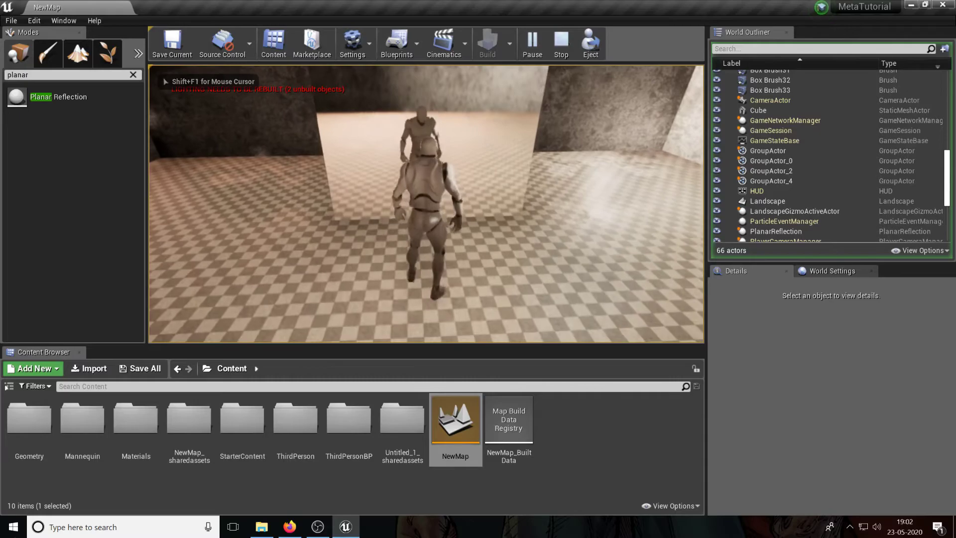
pyautogui.press('w')
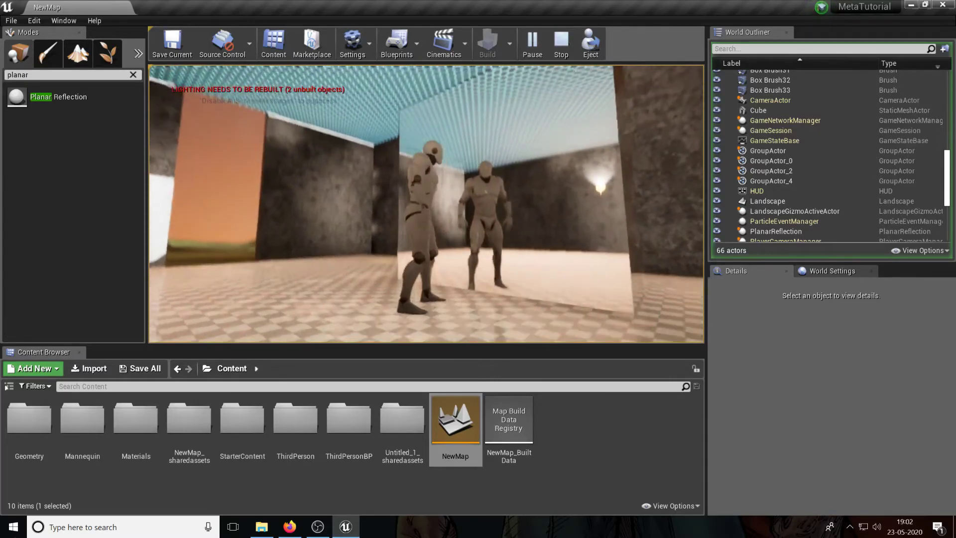
pyautogui.press('w')
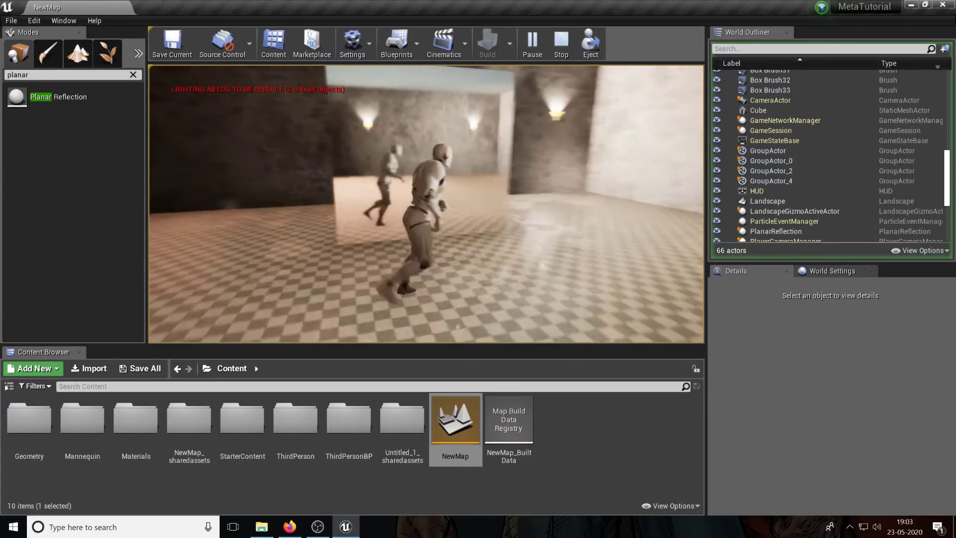
pyautogui.press('w')
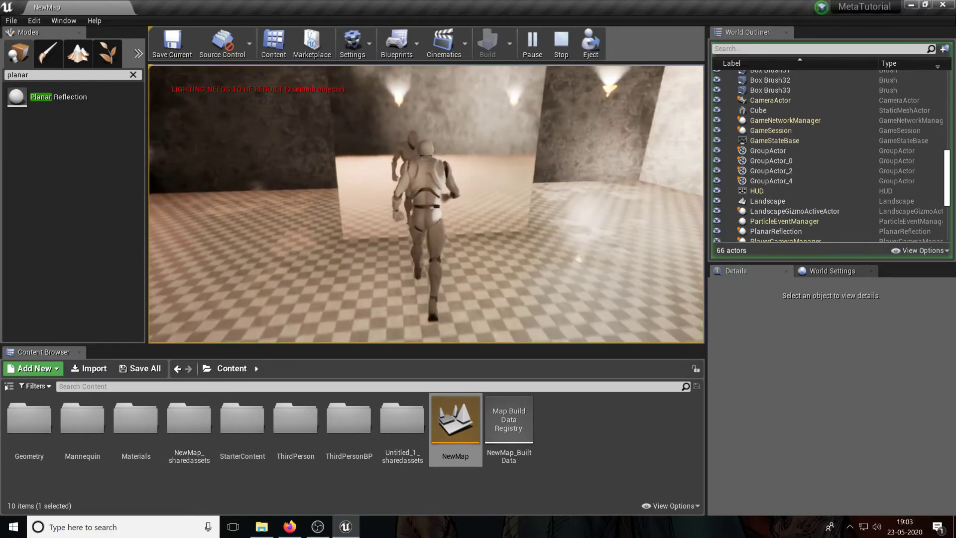
pyautogui.press('a')
pyautogui.press('s')
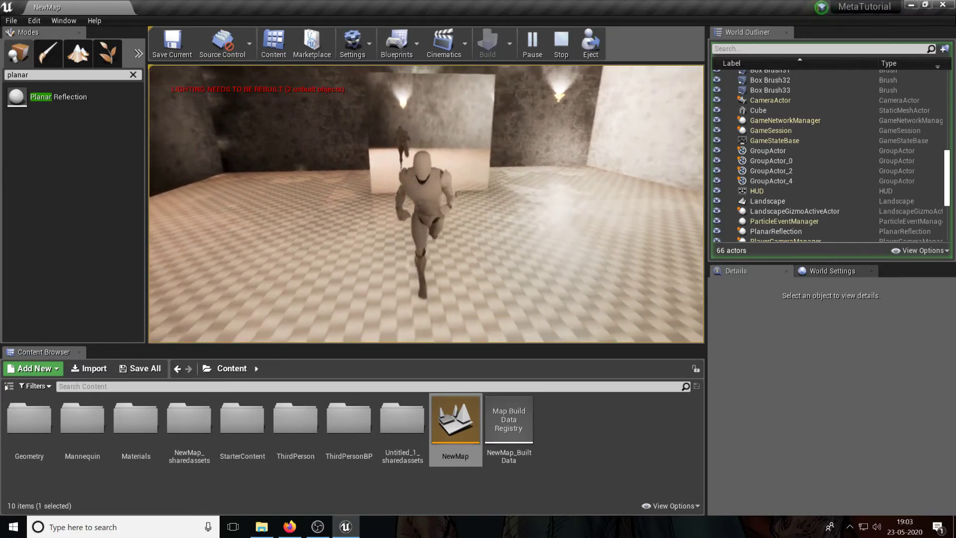
pyautogui.press('d')
pyautogui.press('w')
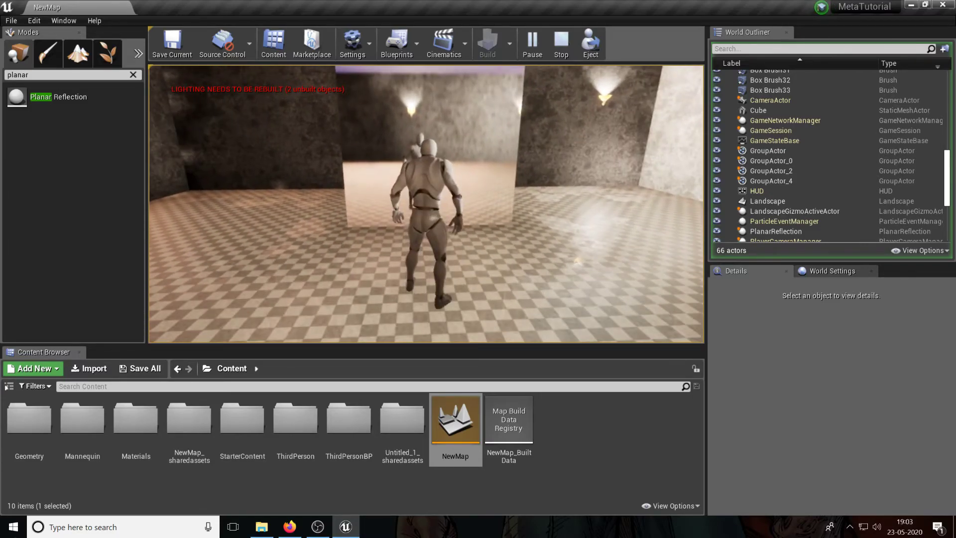
pyautogui.press('w')
pyautogui.press('s')
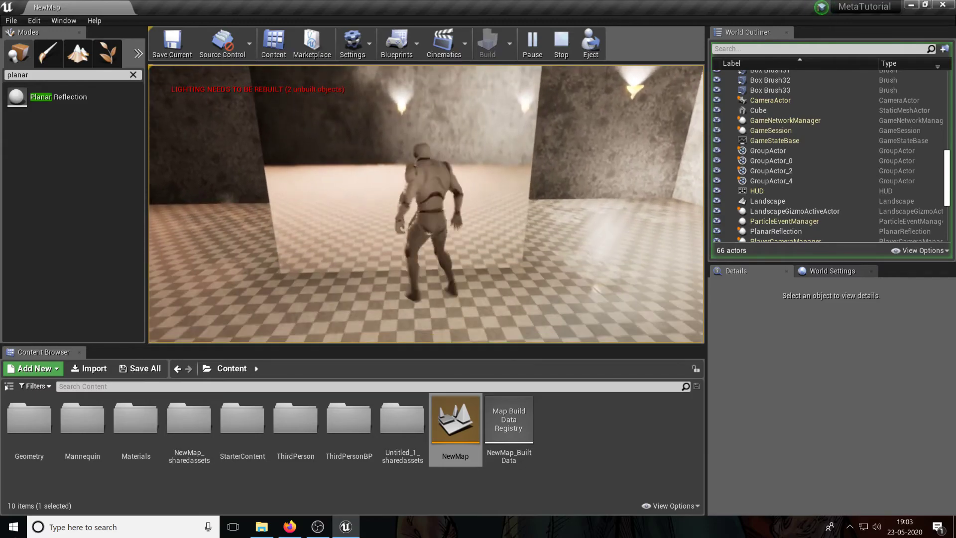
pyautogui.press('w')
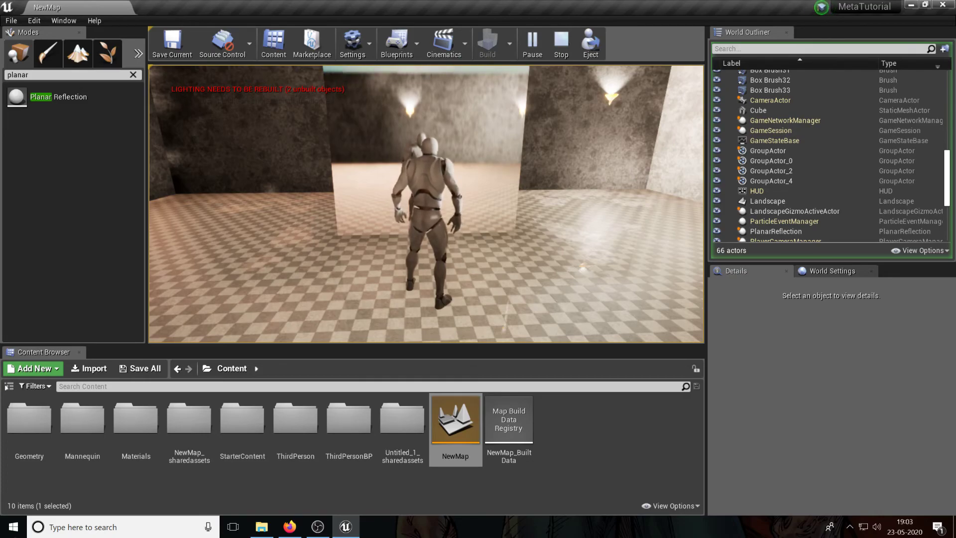
pyautogui.press('w')
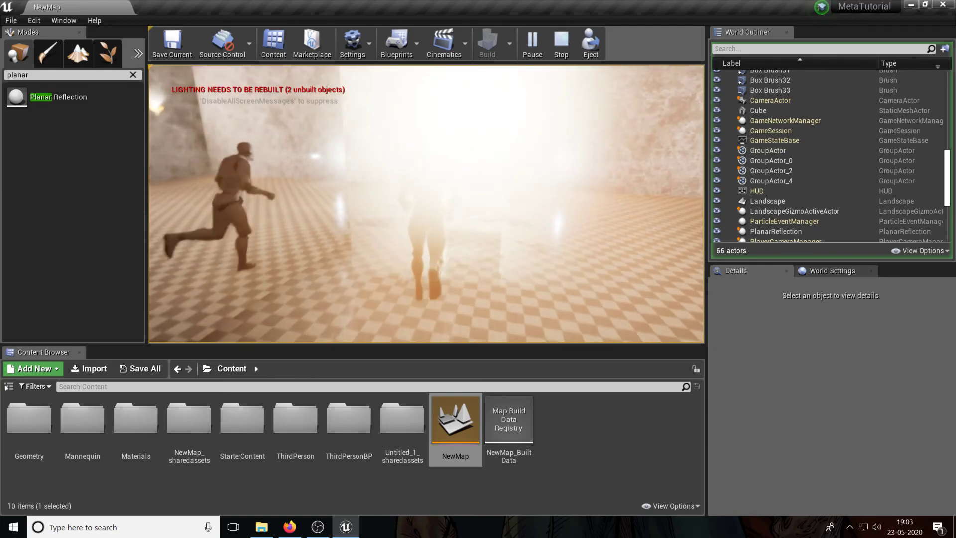
pyautogui.press('w')
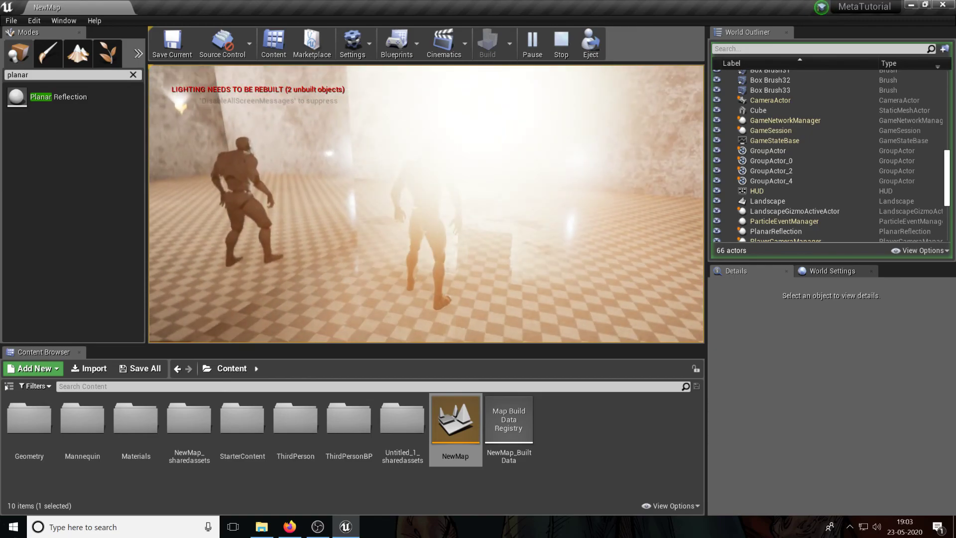